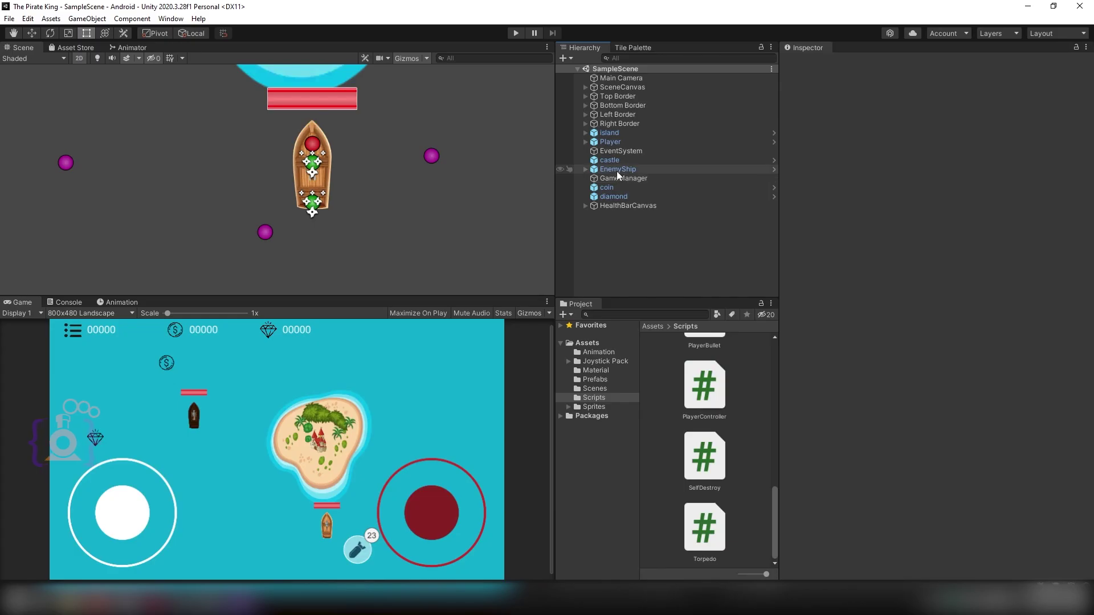
Step: Frame the EnemyShip and Player objects, then open PlayerController.cs in Visual Studio
double_click(616, 171)
scroll(309, 149, down, 3)
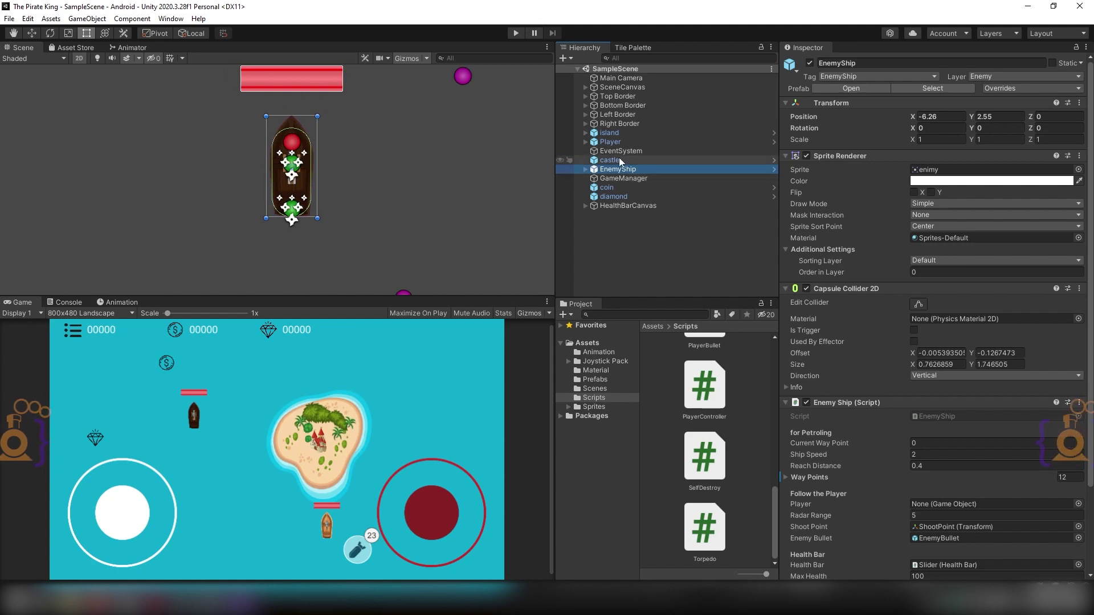
double_click(611, 142)
scroll(354, 173, down, 2)
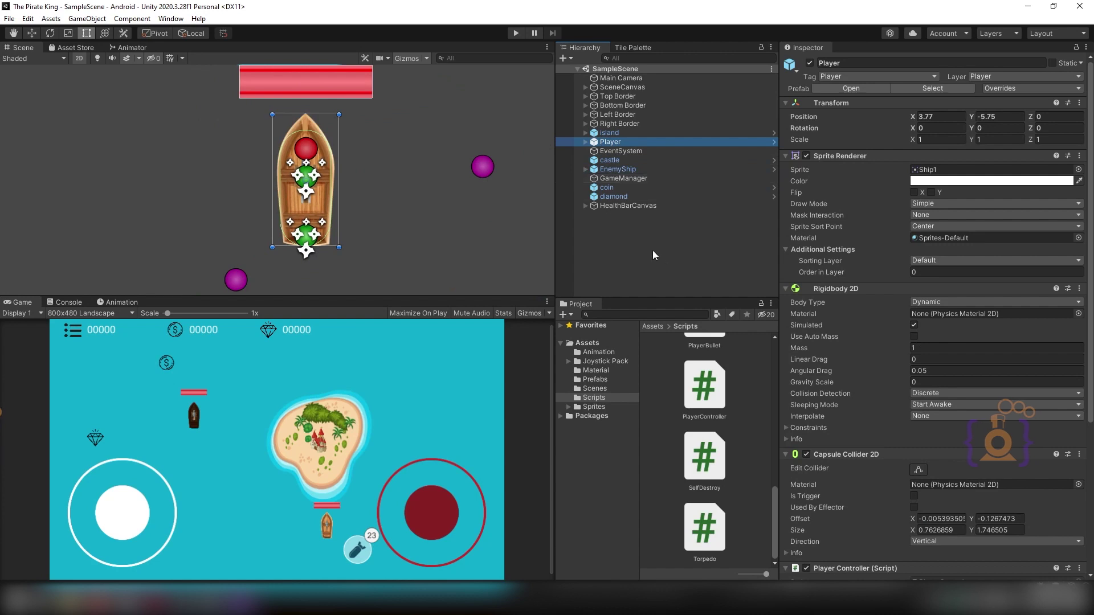
double_click(705, 396)
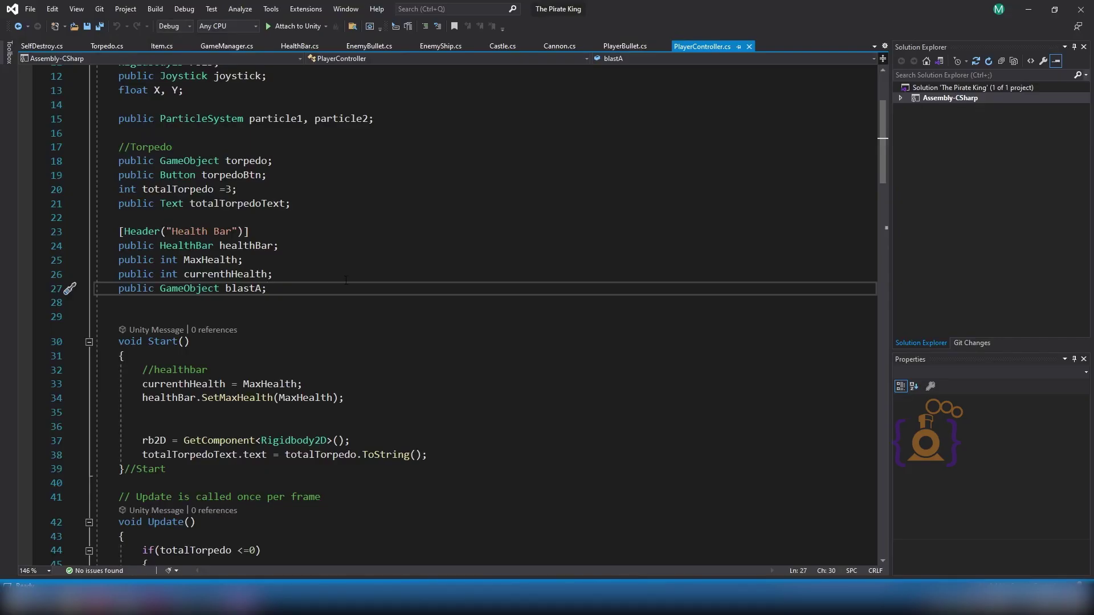
click(113, 231)
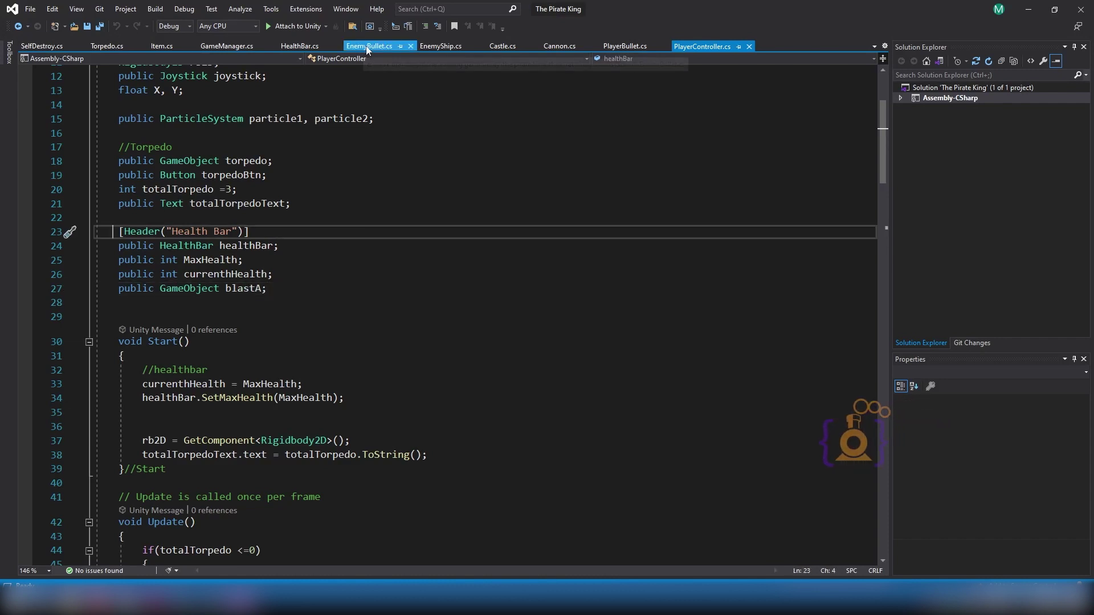
click(458, 48)
scroll(248, 215, up, 13)
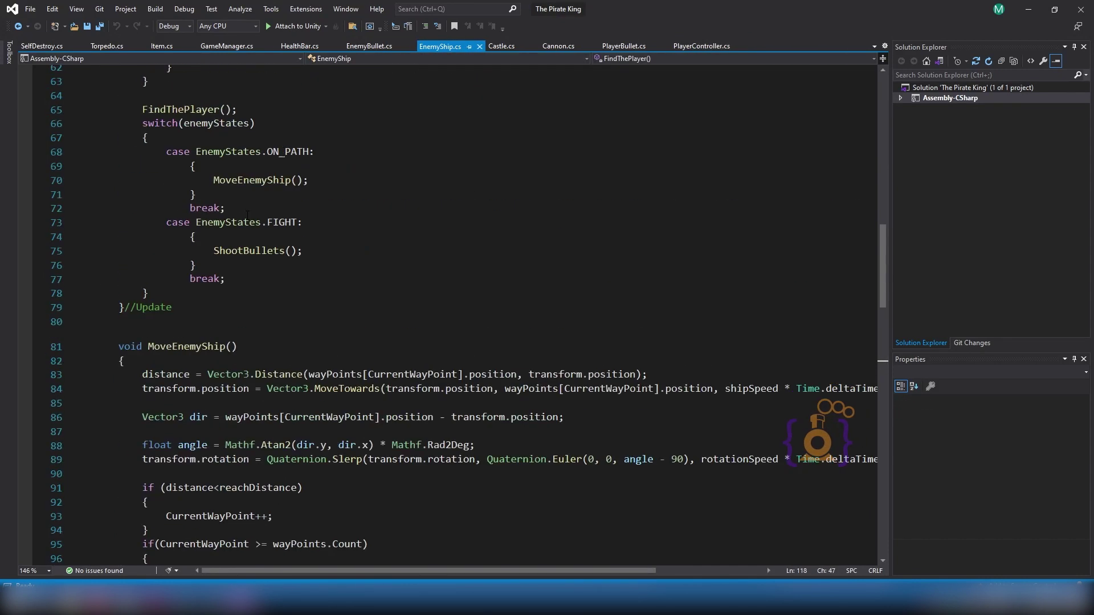
scroll(248, 215, up, 10)
scroll(248, 214, up, 6)
drag(118, 181, 322, 225)
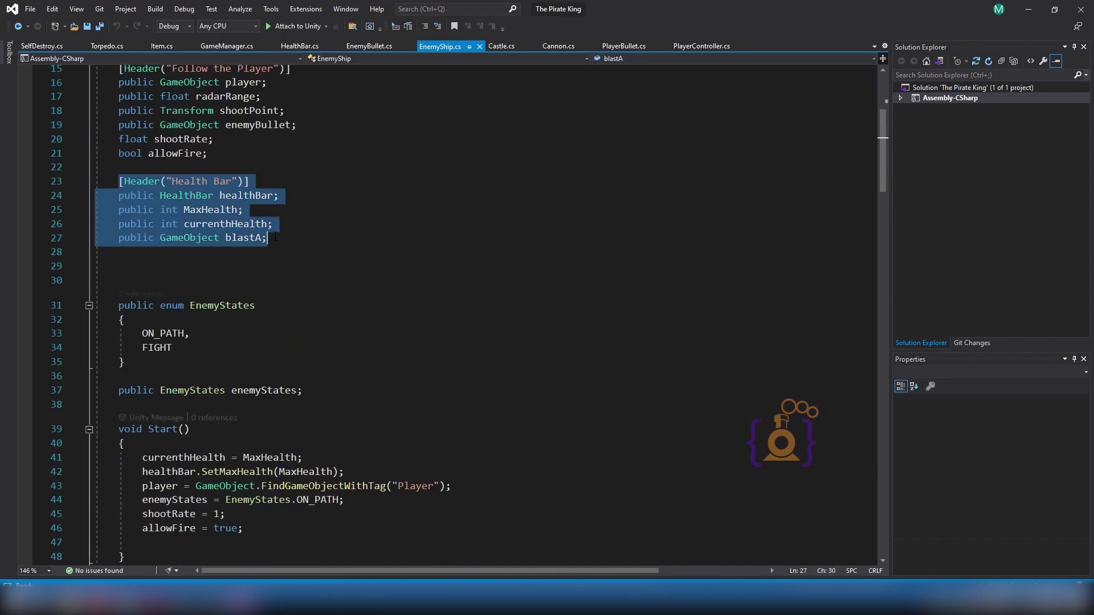
click(701, 46)
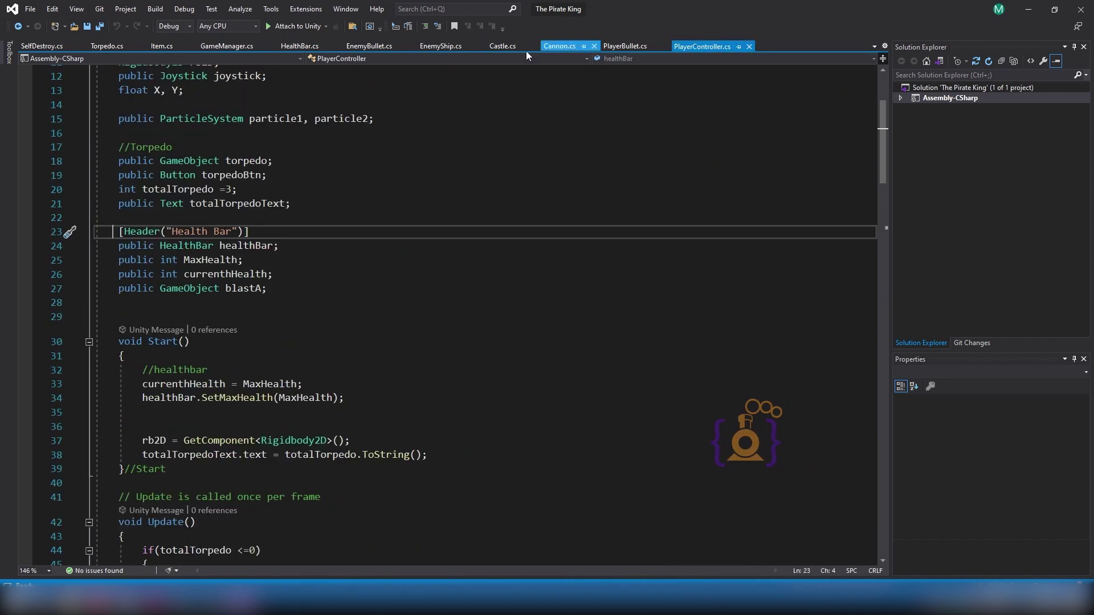
drag(112, 232, 267, 288)
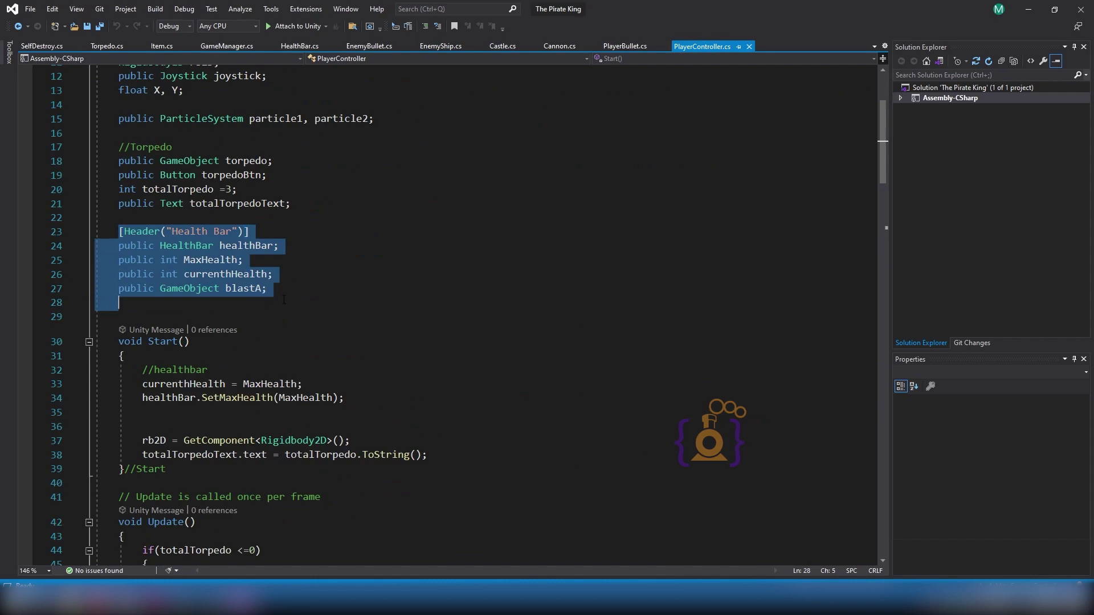
click(440, 47)
scroll(192, 341, down, 7)
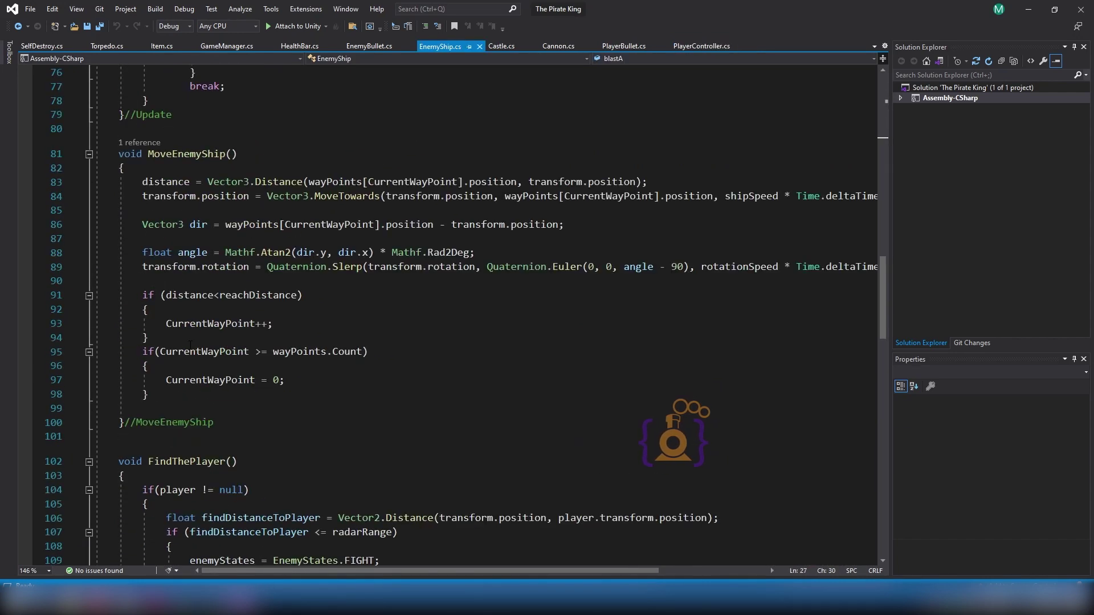
scroll(190, 347, down, 6)
scroll(190, 347, down, 15)
click(225, 171)
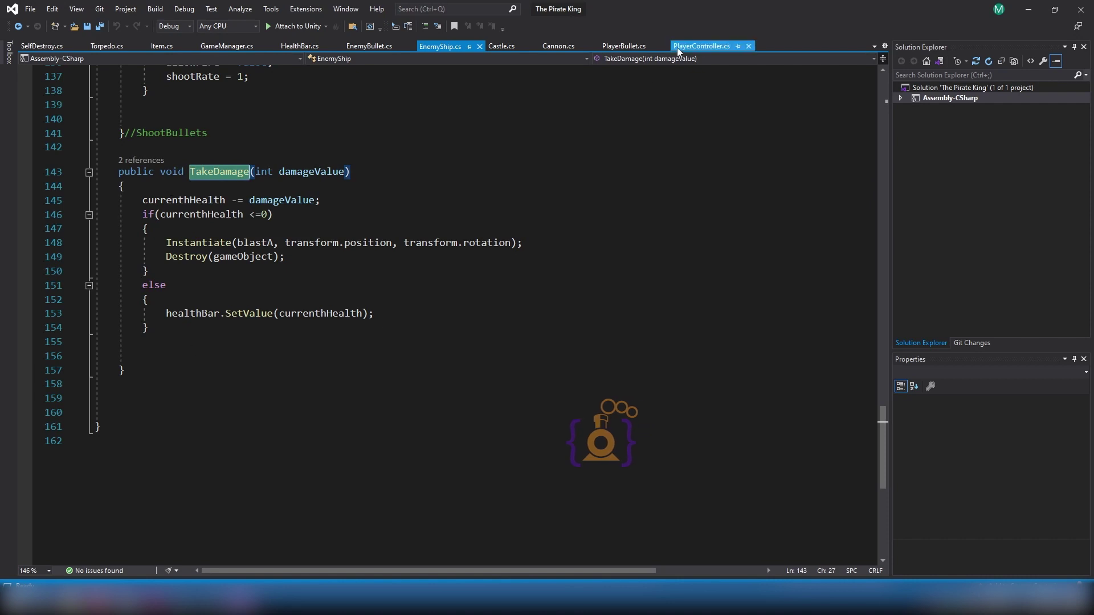
click(695, 46)
scroll(231, 255, down, 11)
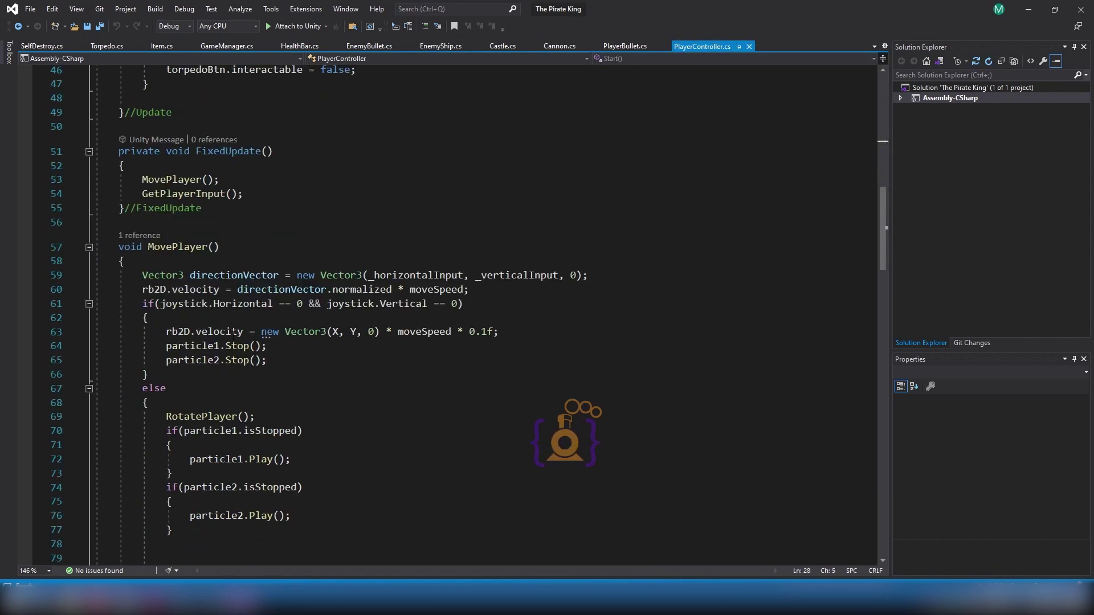
scroll(221, 334, down, 7)
scroll(221, 334, down, 8)
scroll(221, 334, down, 6)
scroll(199, 319, down, 6)
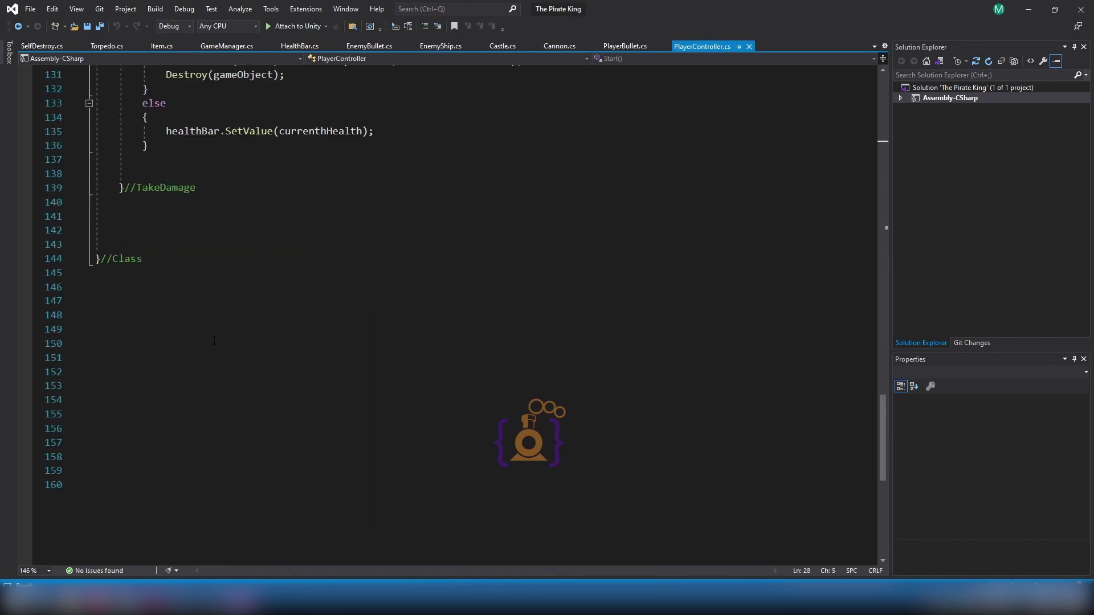
scroll(170, 303, up, 3)
scroll(169, 303, up, 2)
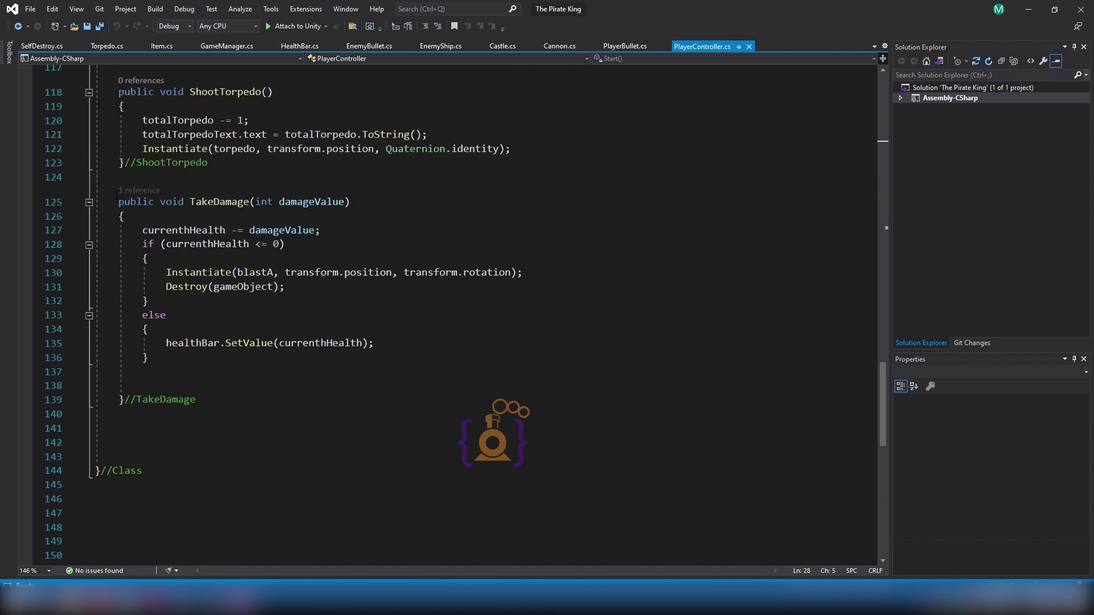
drag(114, 203, 196, 400)
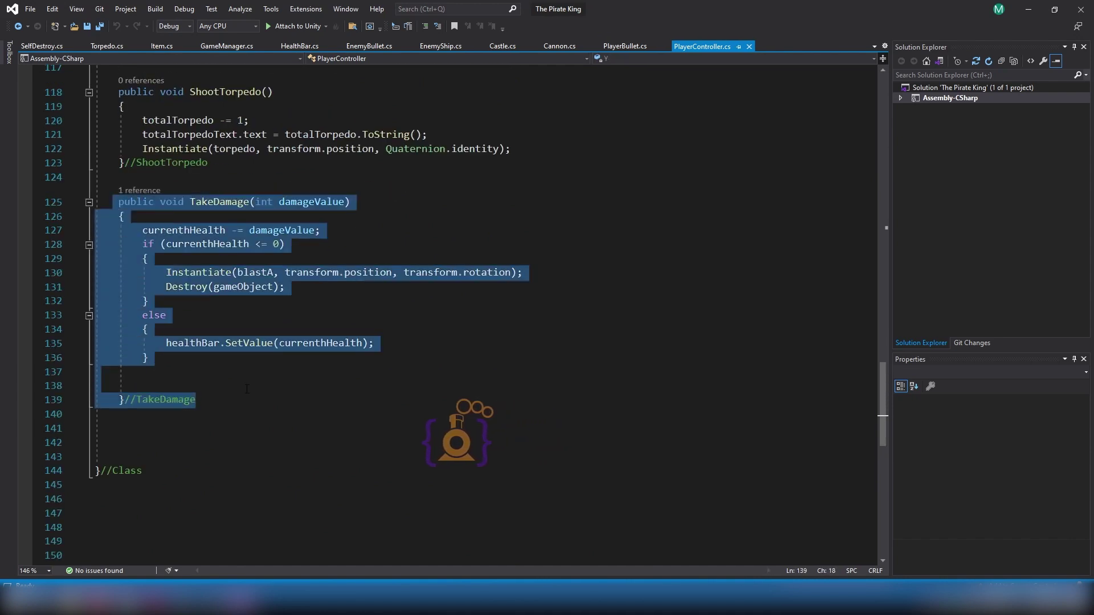
click(142, 385)
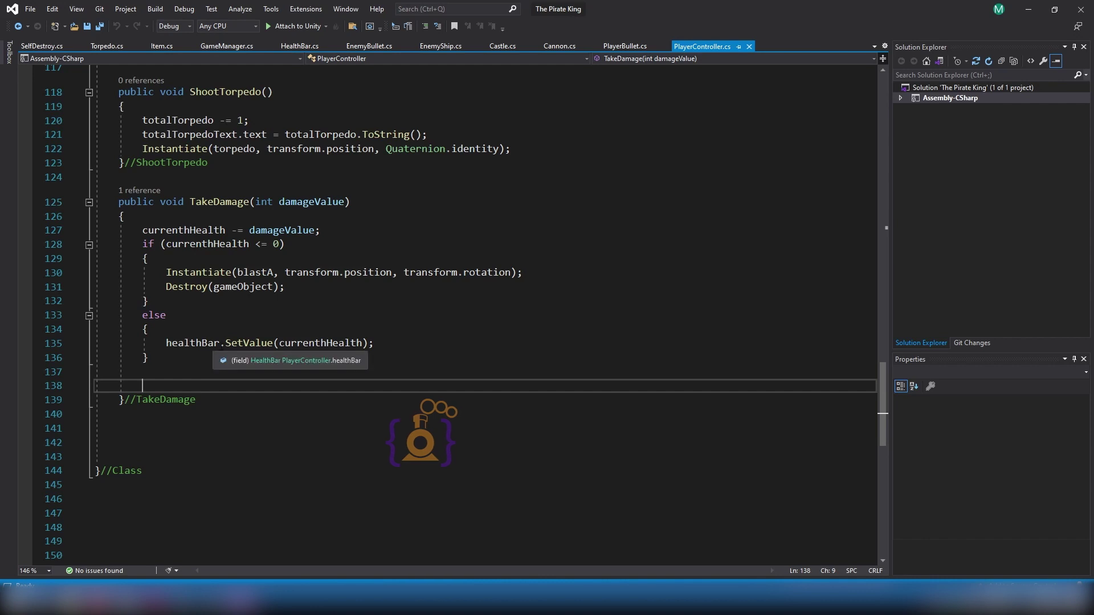
Step: In EnemyShip.cs, examine FindThePlayer's player null check, distance check and enemyStates references
click(443, 45)
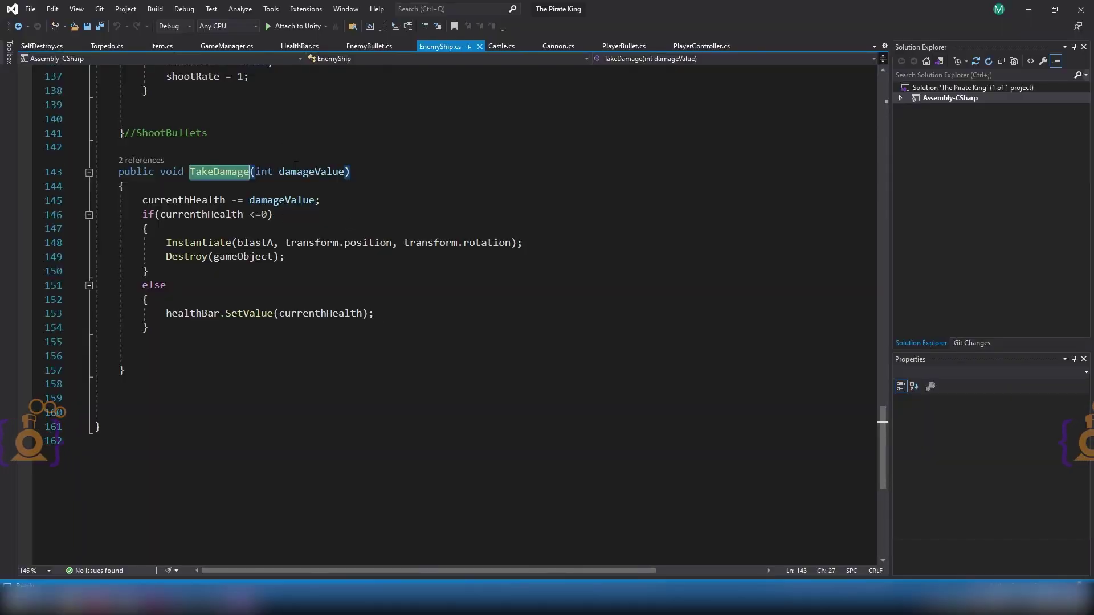
scroll(307, 199, up, 5)
scroll(270, 171, up, 1)
scroll(271, 171, up, 6)
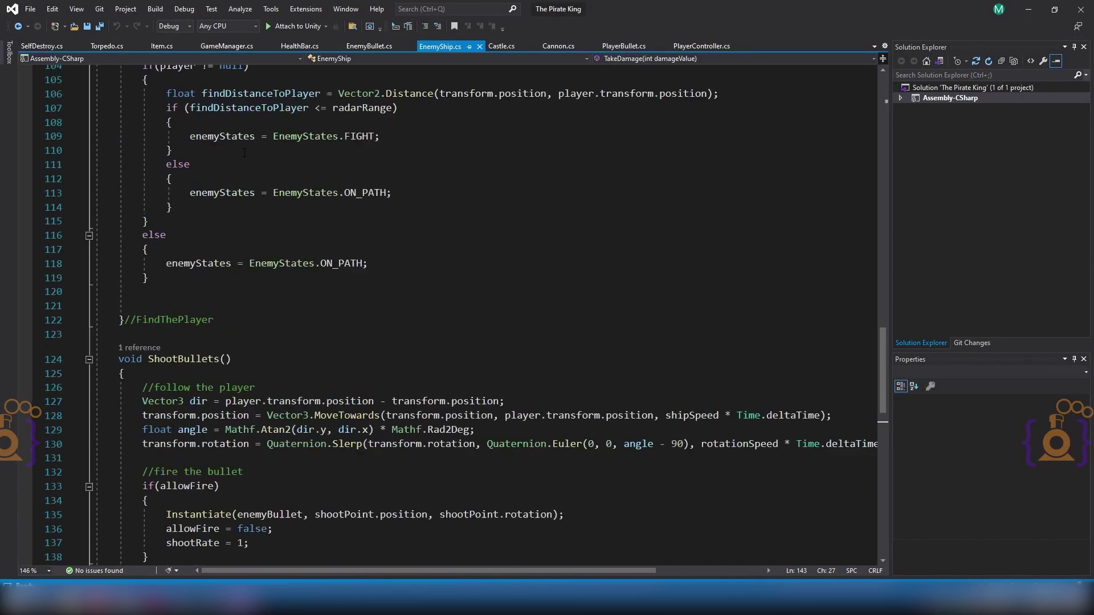
scroll(167, 220, up, 3)
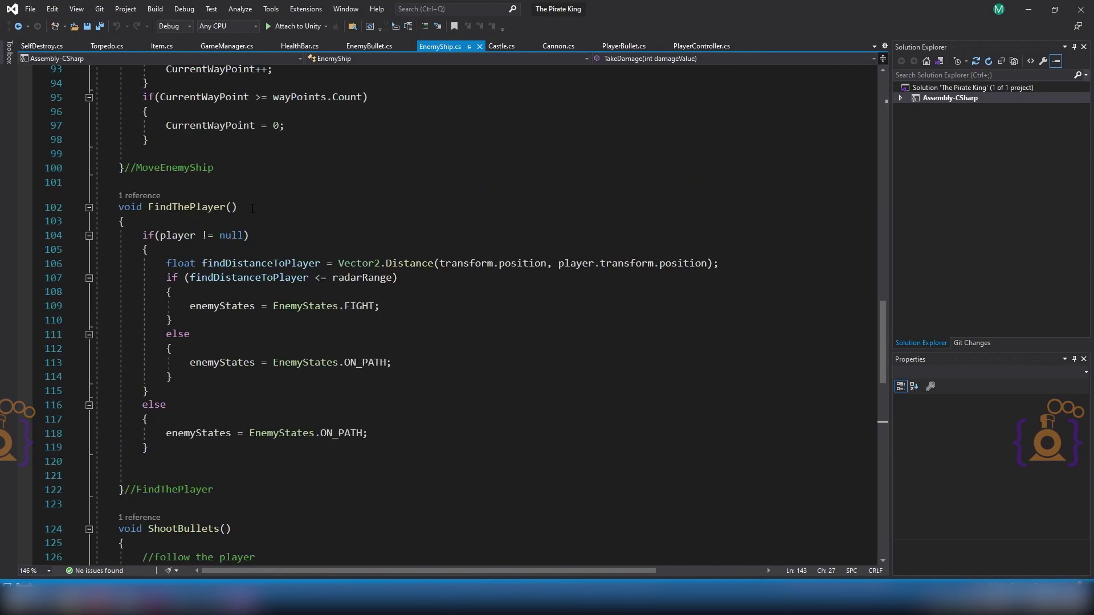
double_click(171, 207)
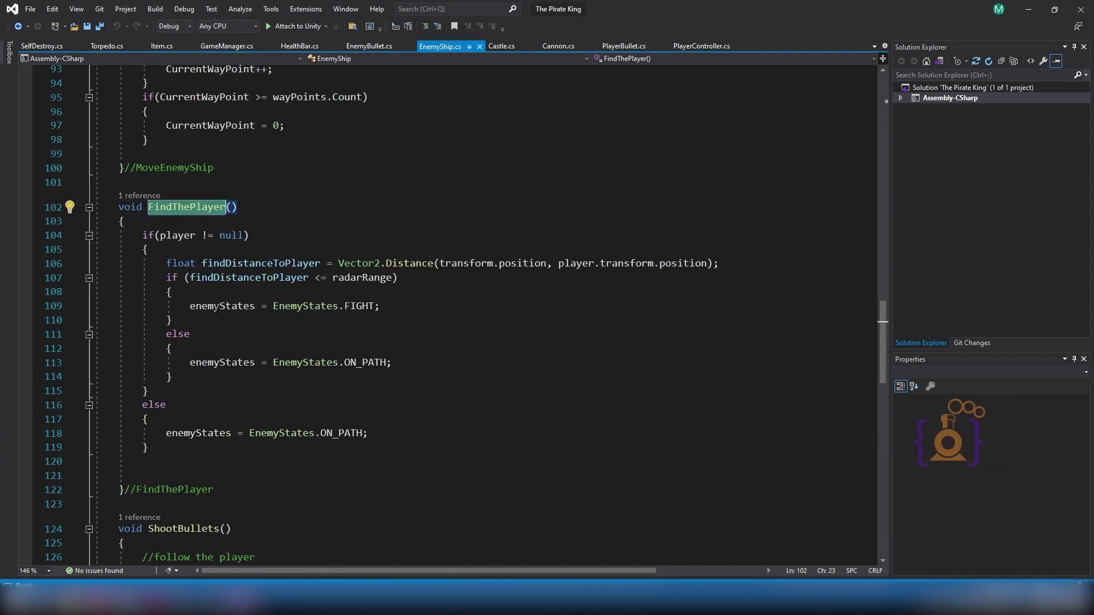
drag(142, 235, 148, 250)
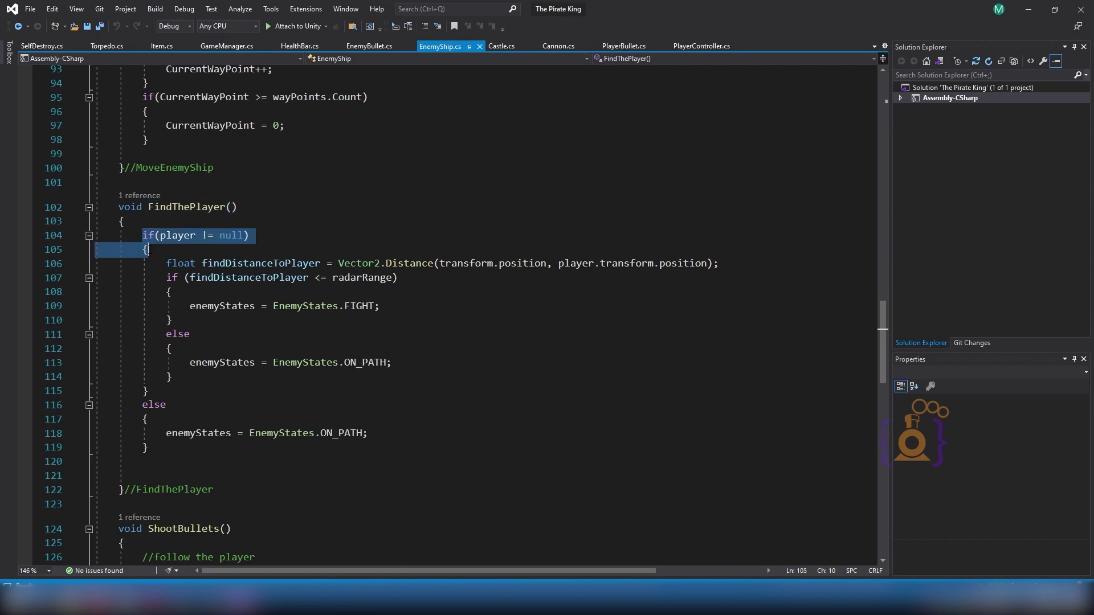
double_click(181, 238)
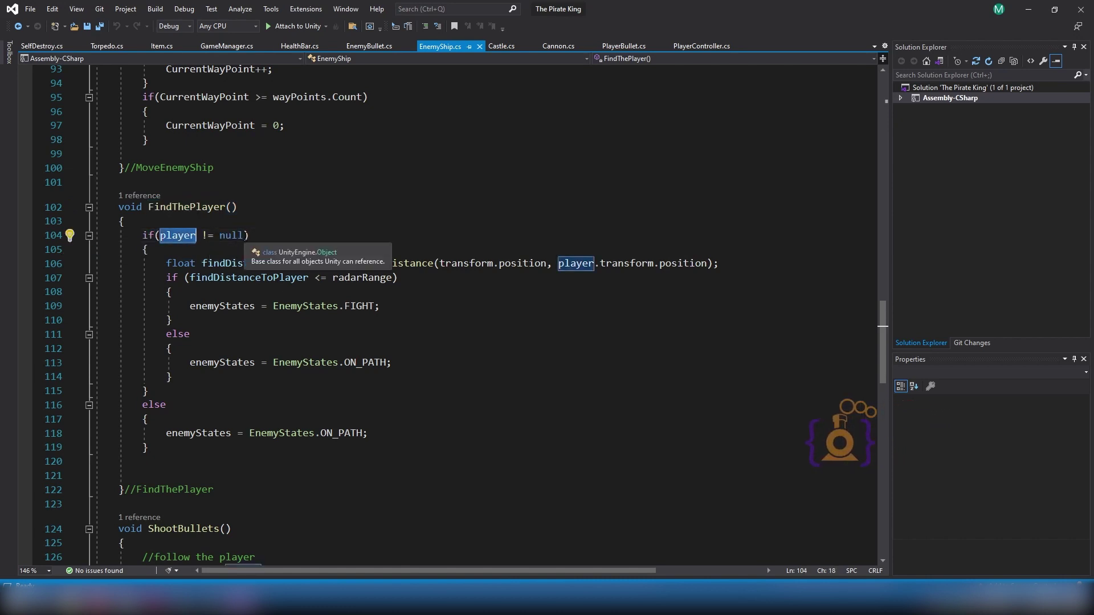
drag(166, 263, 207, 381)
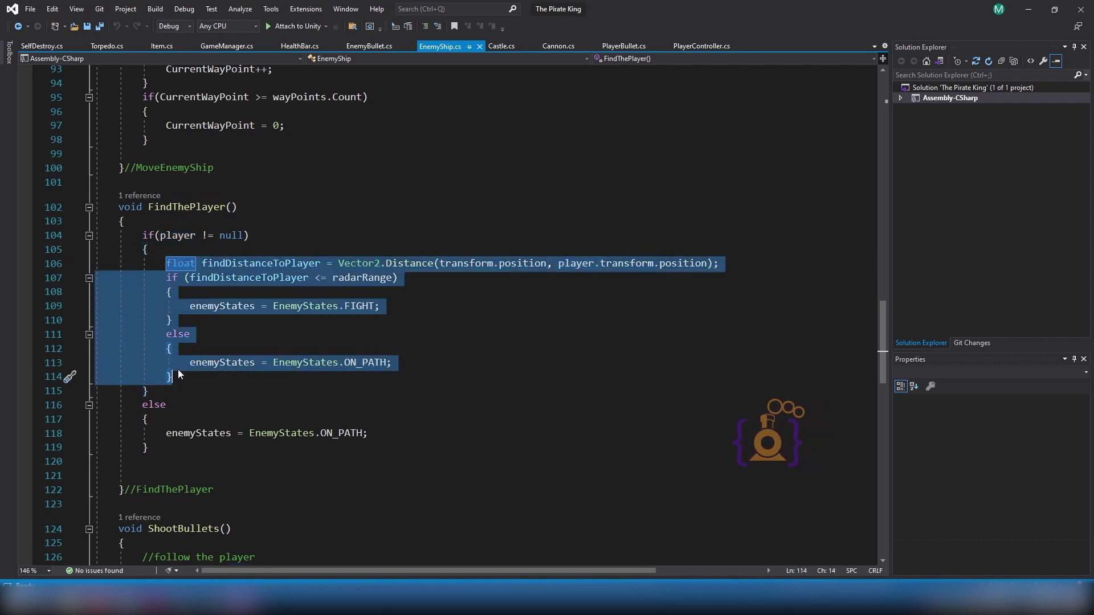
click(208, 433)
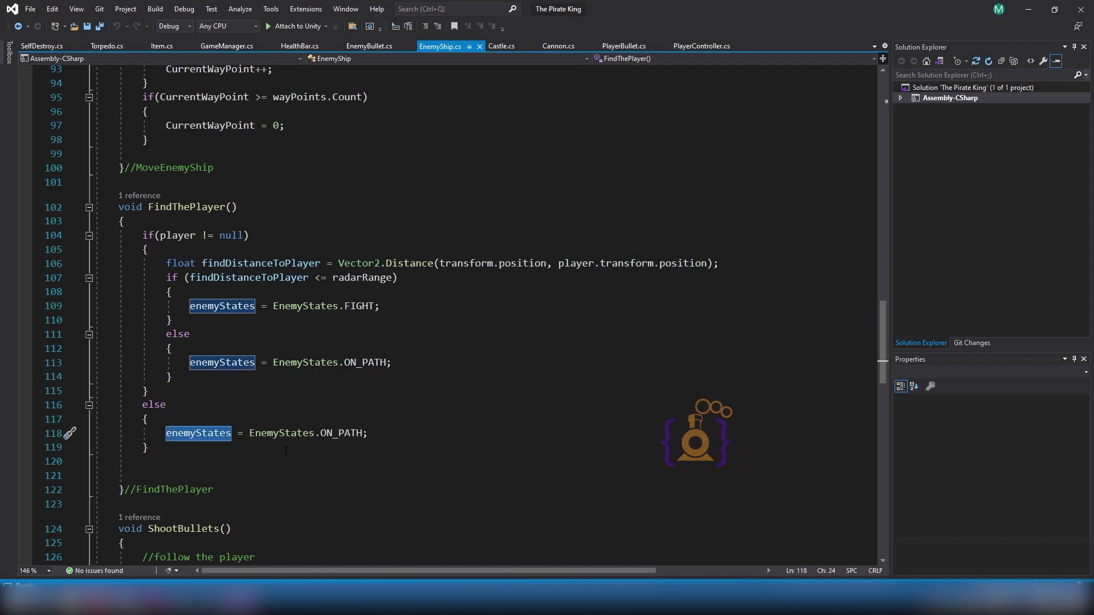
double_click(347, 434)
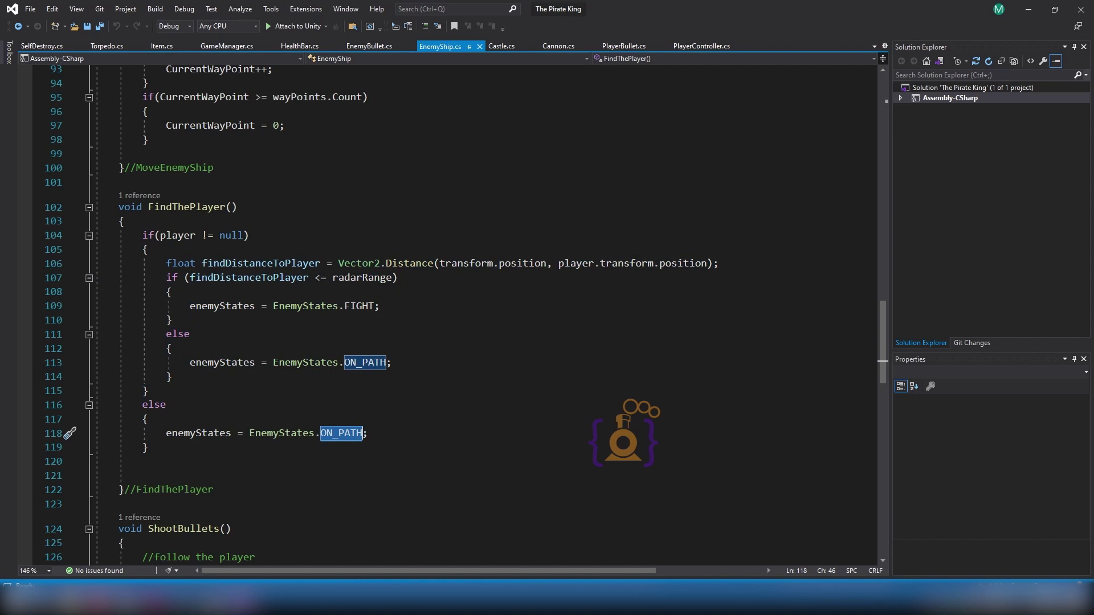
Step: Comment out the player != null check on lines 104–105 and its else branch
mouse_move(216, 605)
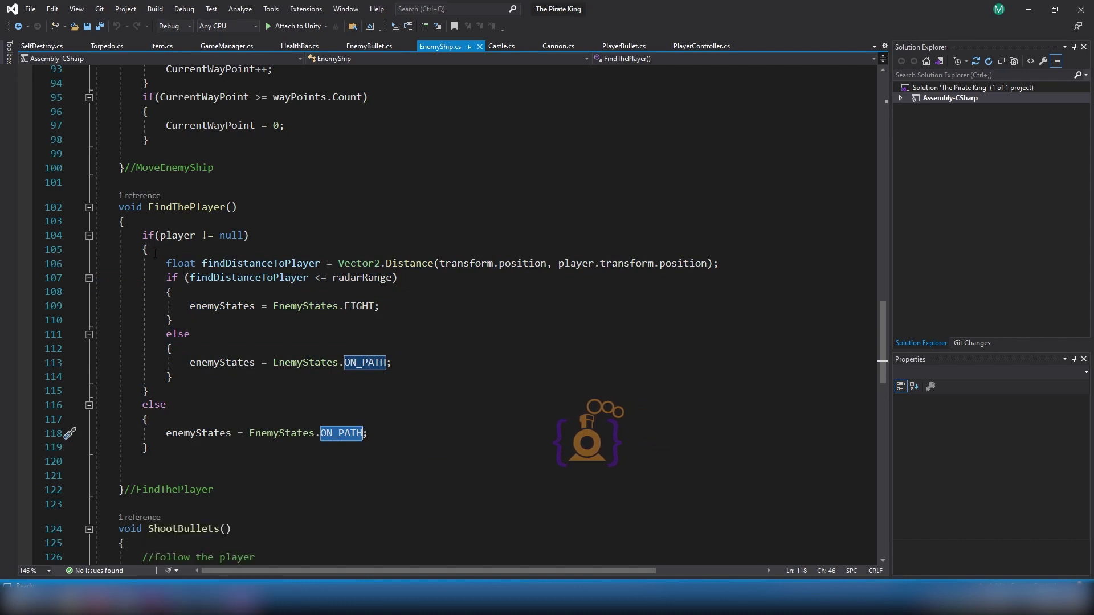
drag(149, 250, 143, 236)
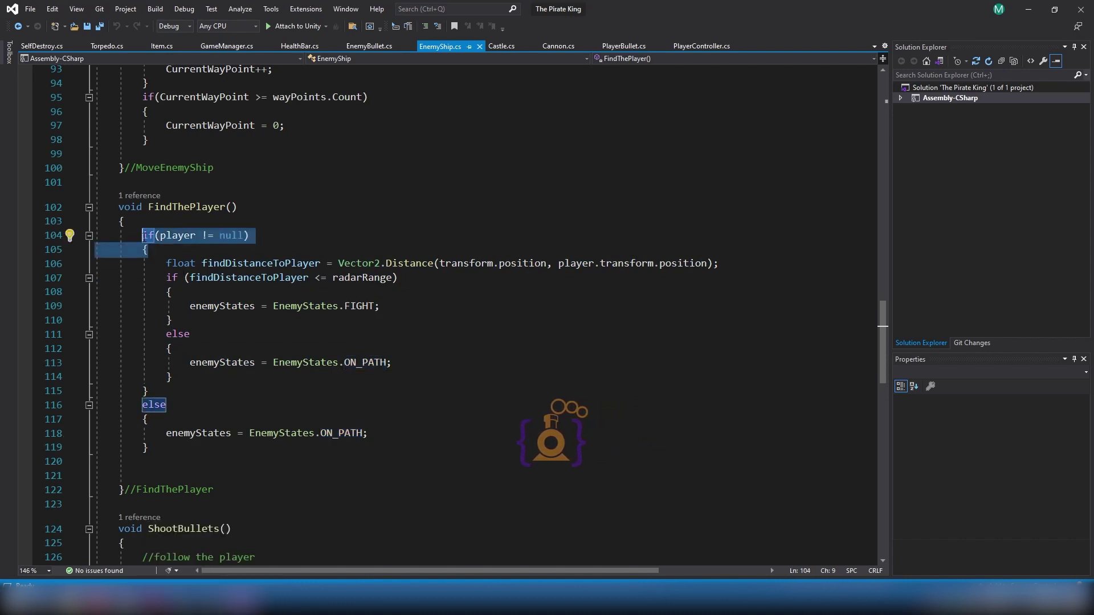
key(ctrl+shift+slash)
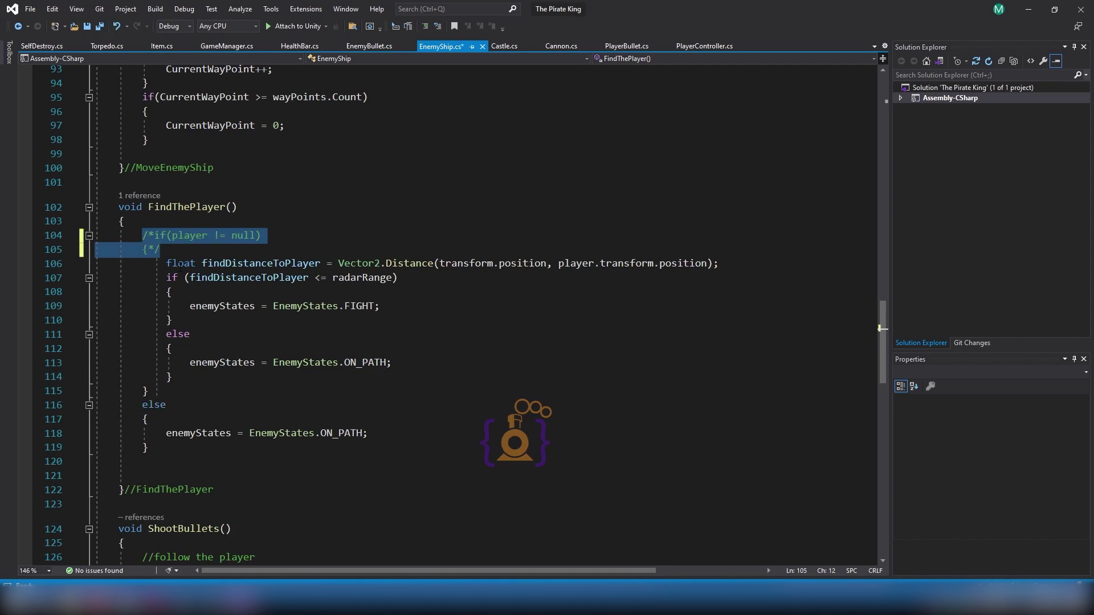
drag(153, 448, 142, 392)
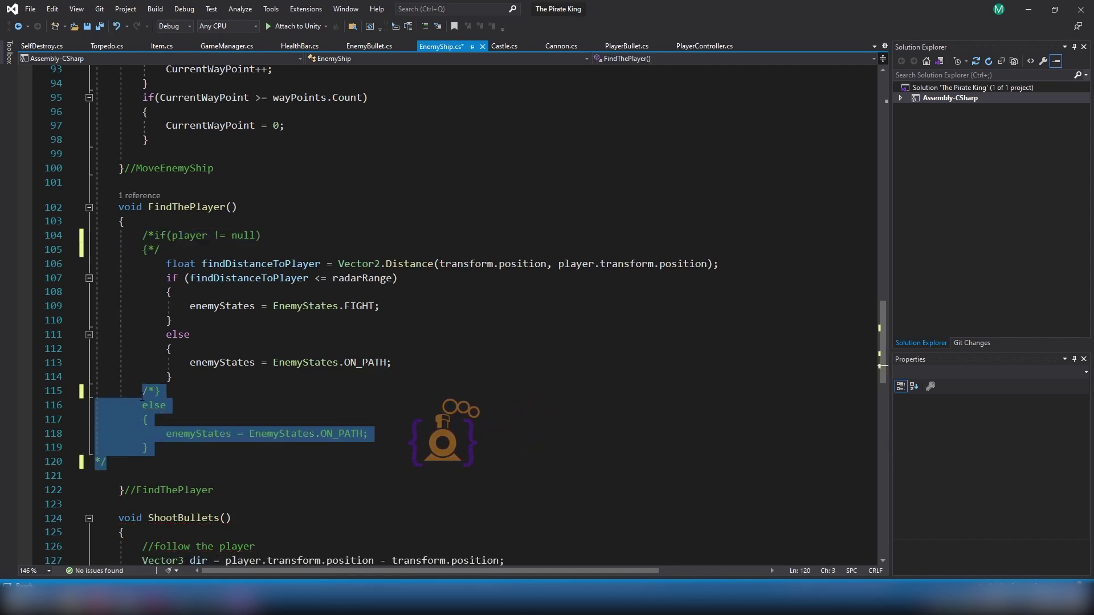
key(ctrl+shift+slash)
Step: Play-test, steer the ship to the island, then open the MissingReferenceException line in EnemyShip.cs
key(alt+Tab)
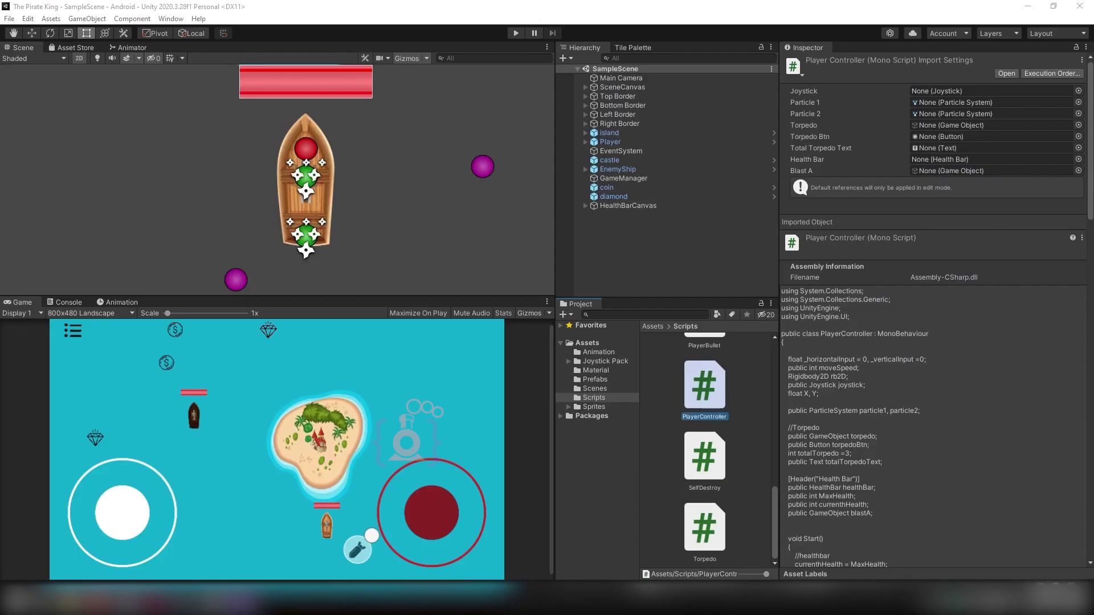
click(519, 33)
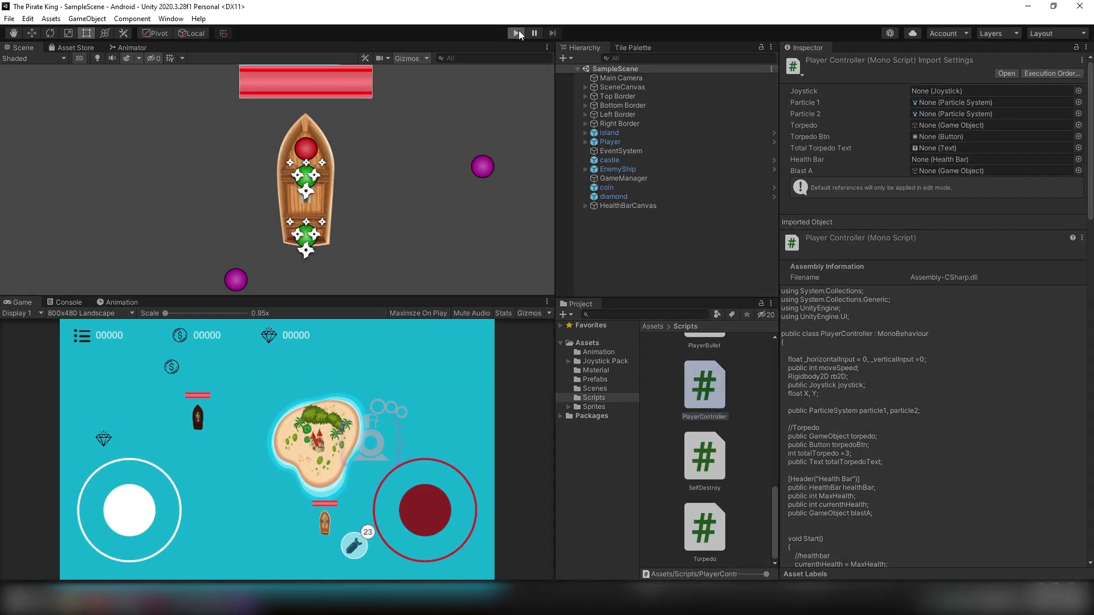
drag(129, 510, 71, 452)
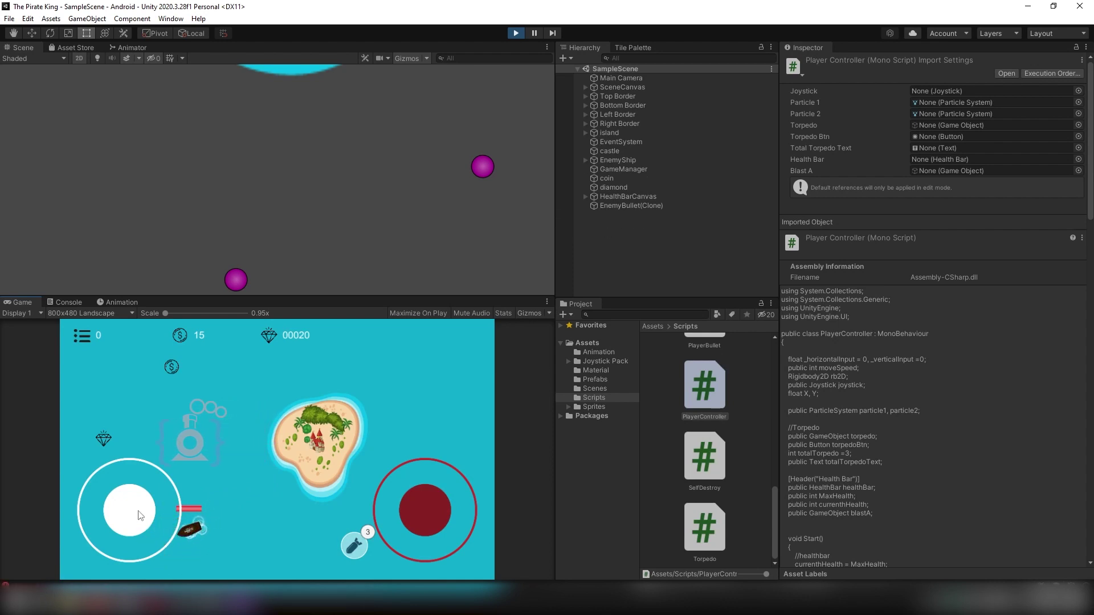
click(65, 303)
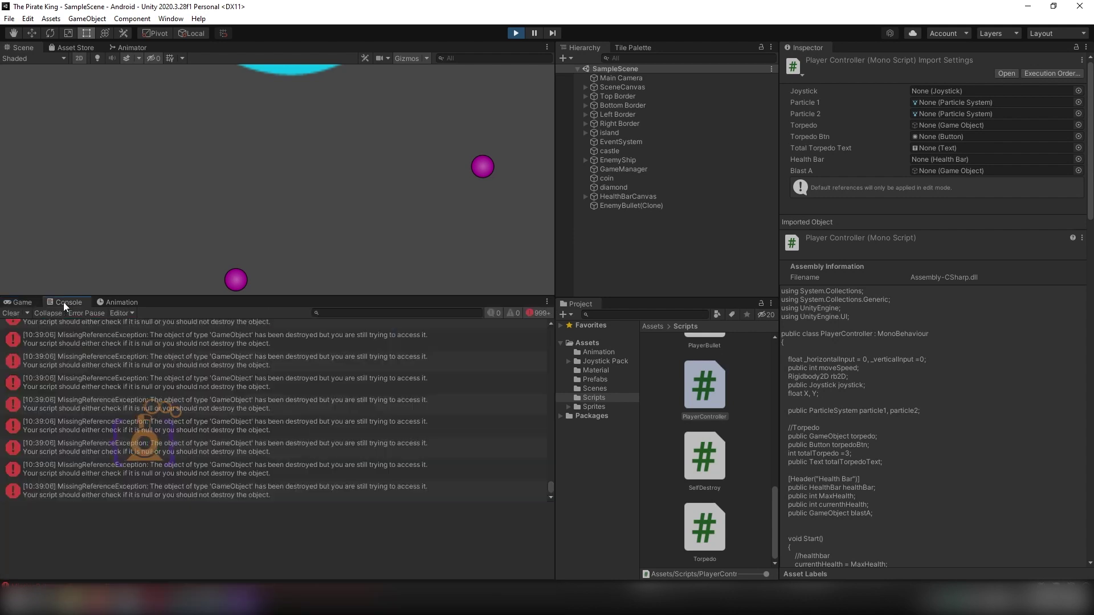
double_click(208, 492)
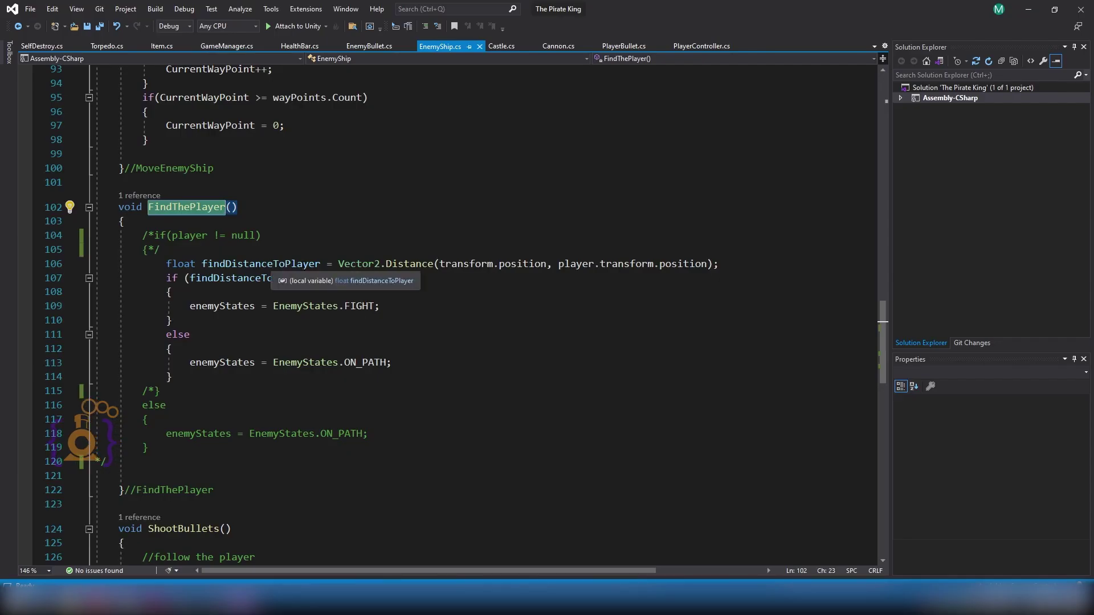
Step: Inspect the distance calculation's player reference that raises the error
click(319, 264)
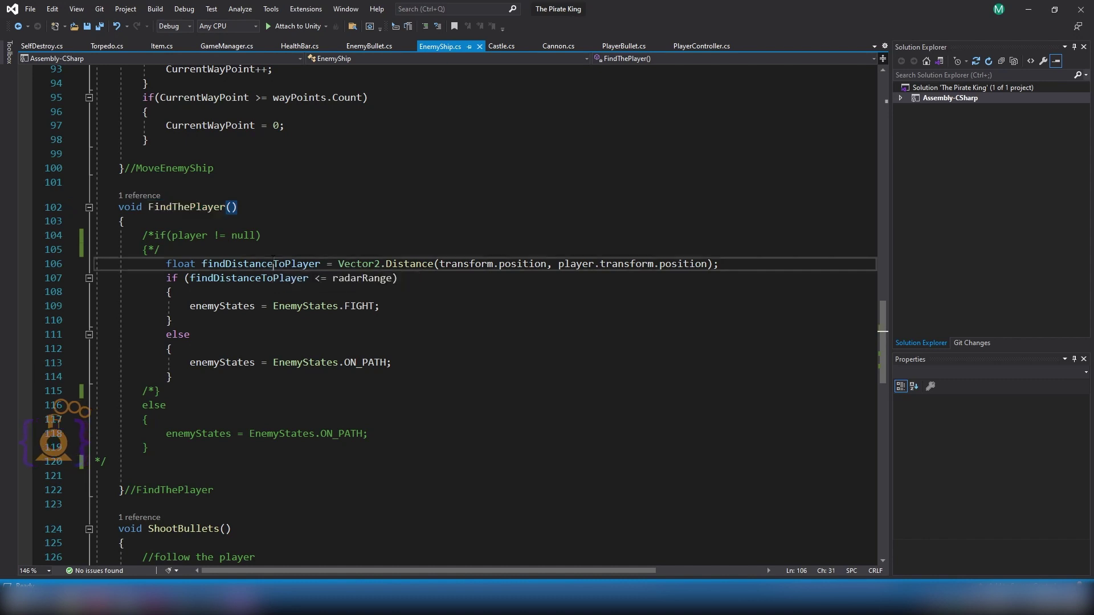
double_click(575, 264)
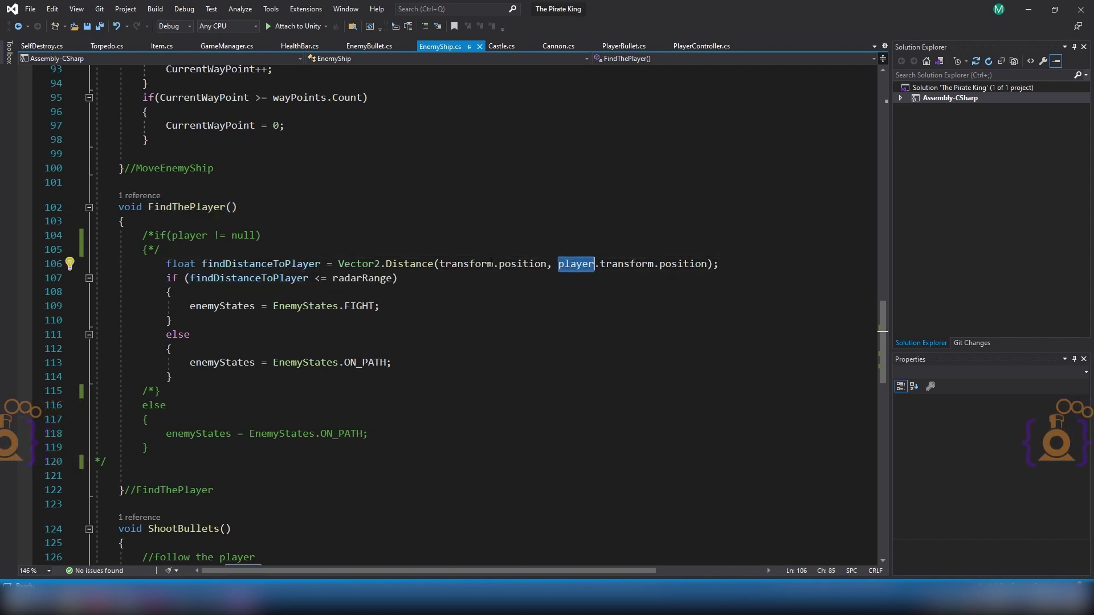
key(alt+Tab)
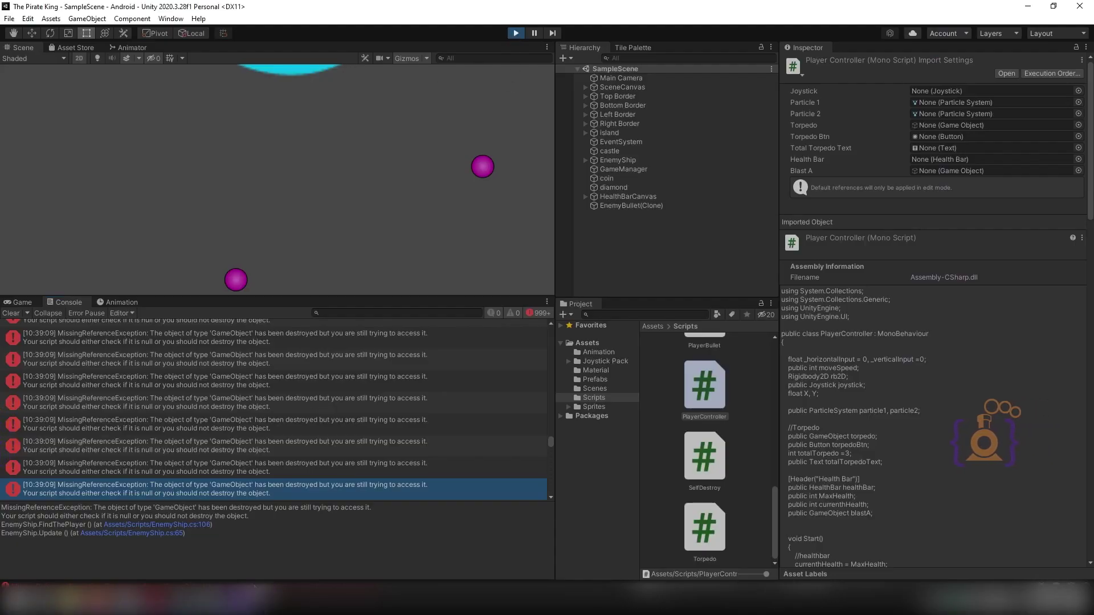
key(alt+Tab)
Step: Uncomment the player != null check on lines 104–105 and select the commented else block
drag(160, 249, 143, 235)
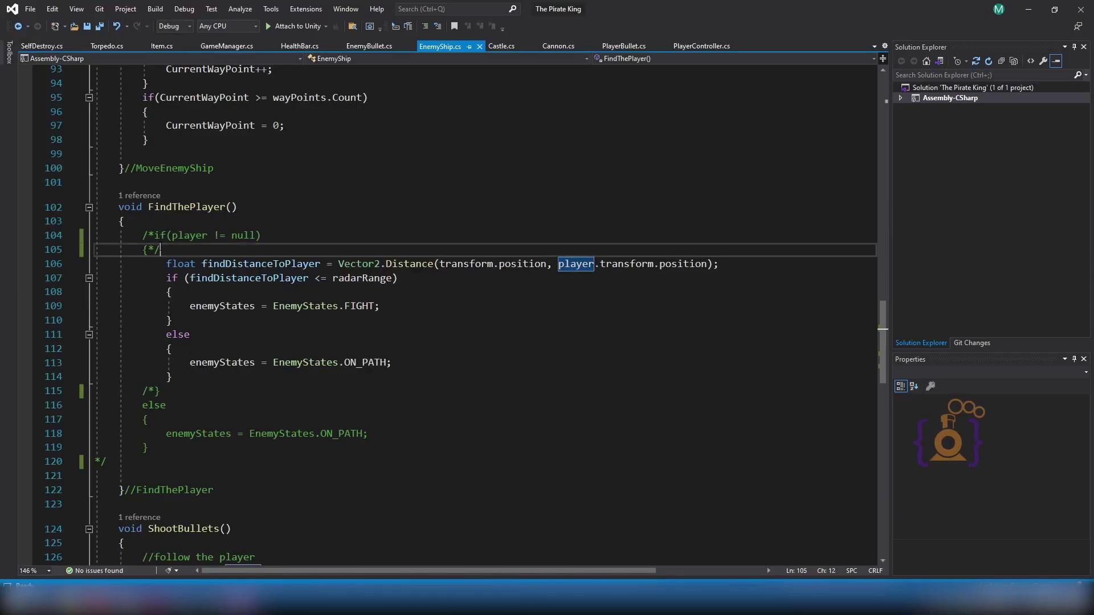
key(ctrl+k)
key(ctrl+u)
drag(107, 462, 144, 392)
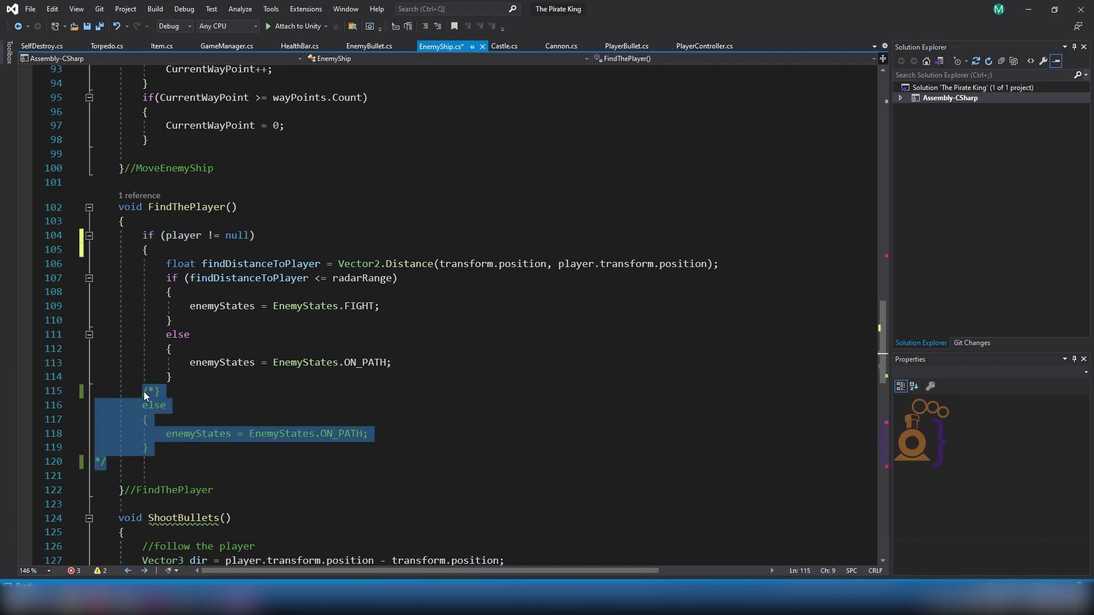
key(alt+Tab)
Step: Clear the console errors, watch the game running in the Game view, then stop play mode
click(16, 313)
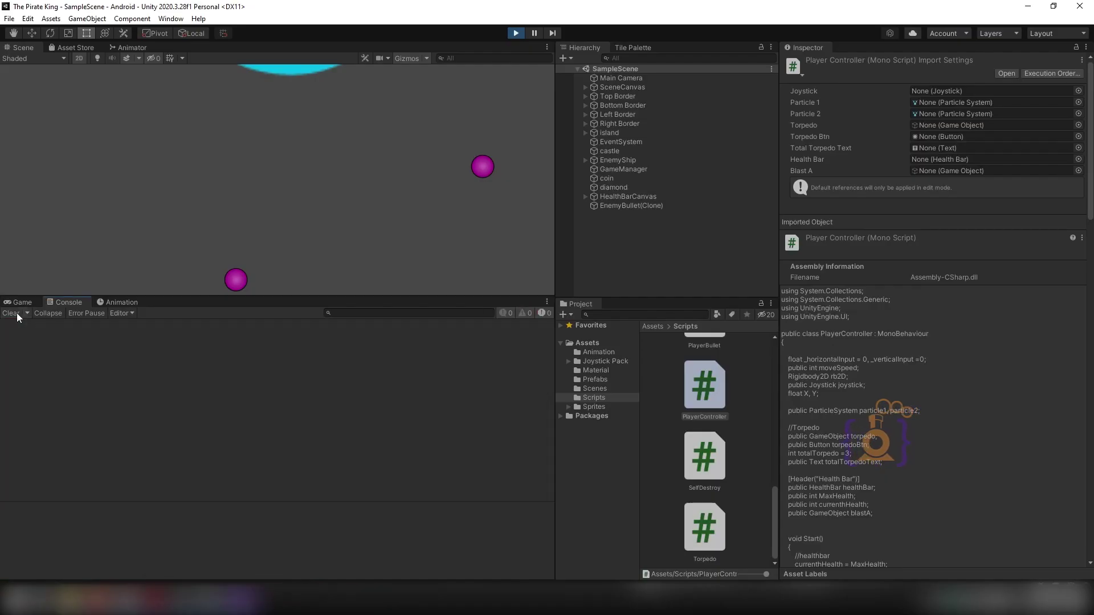
click(18, 302)
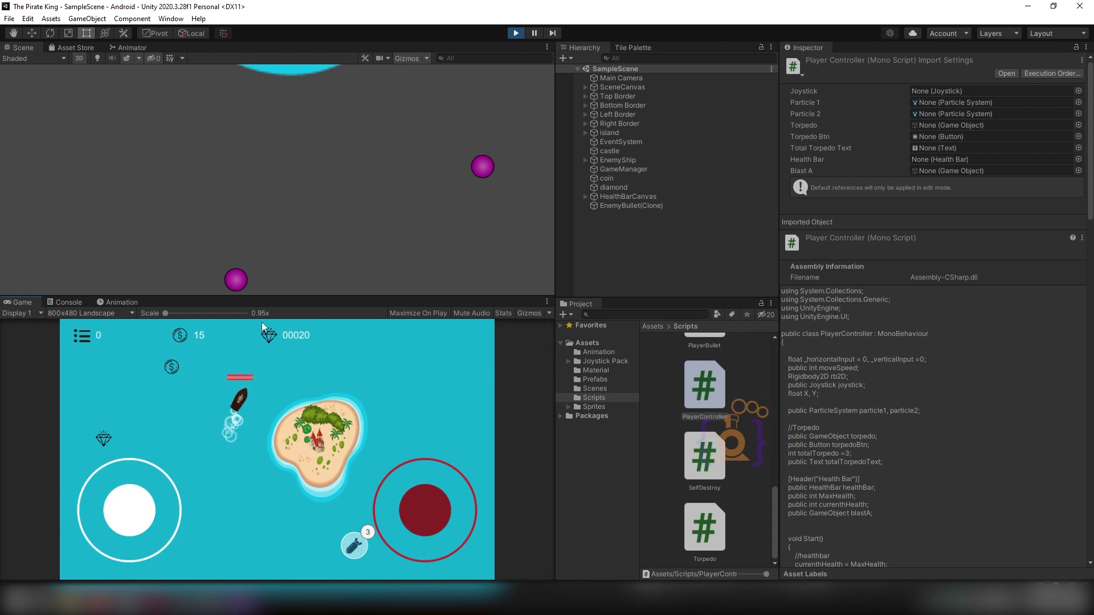
key(ctrl+p)
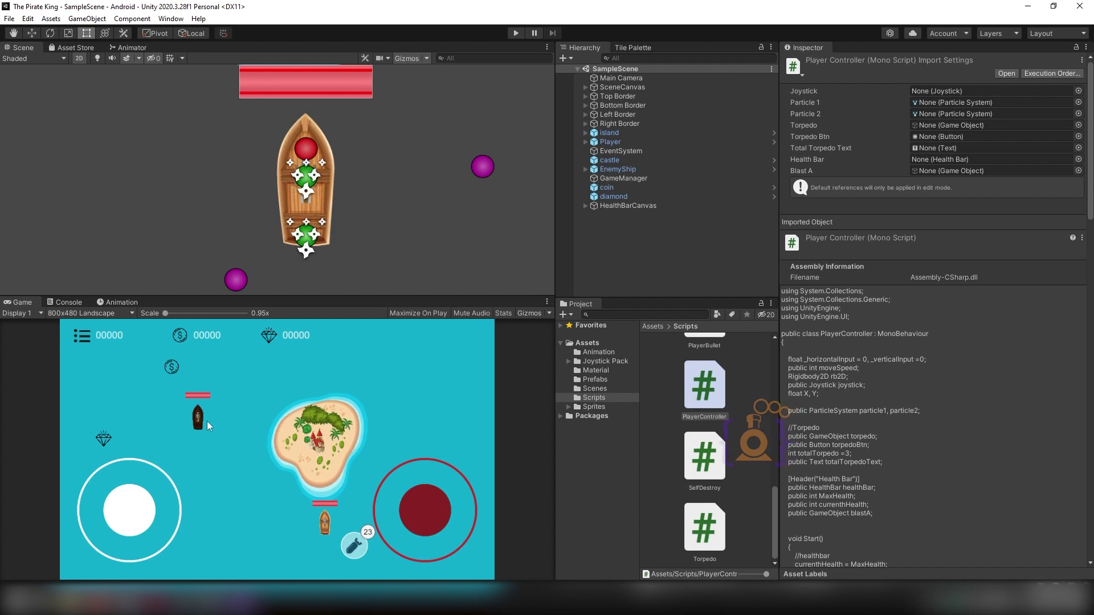
Step: Add a UI Panel as a child of SceneCanvas
double_click(621, 87)
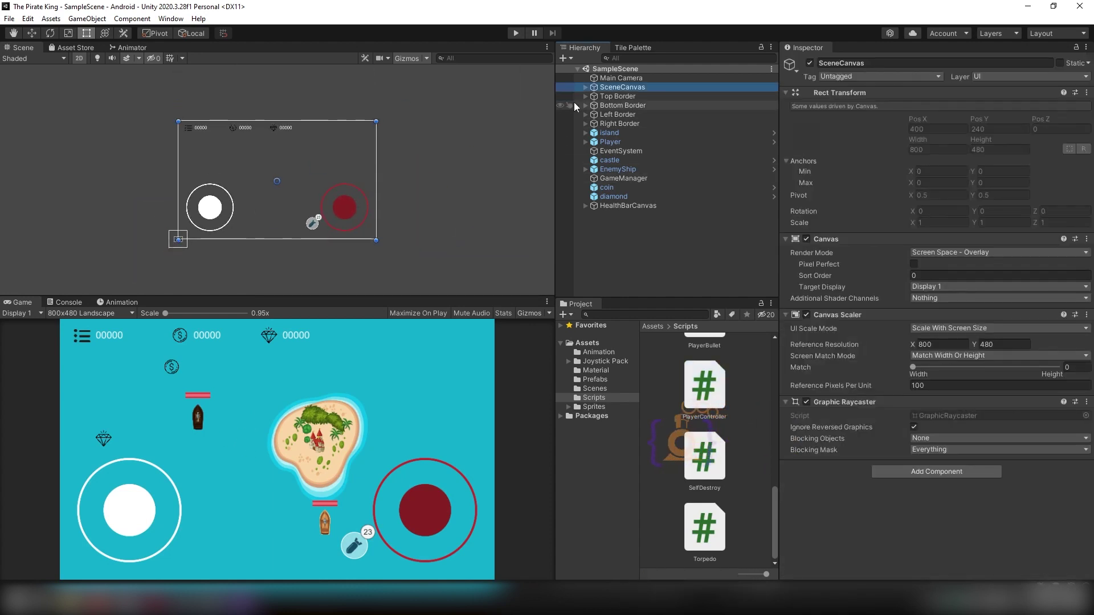
right_click(597, 88)
mouse_move(643, 327)
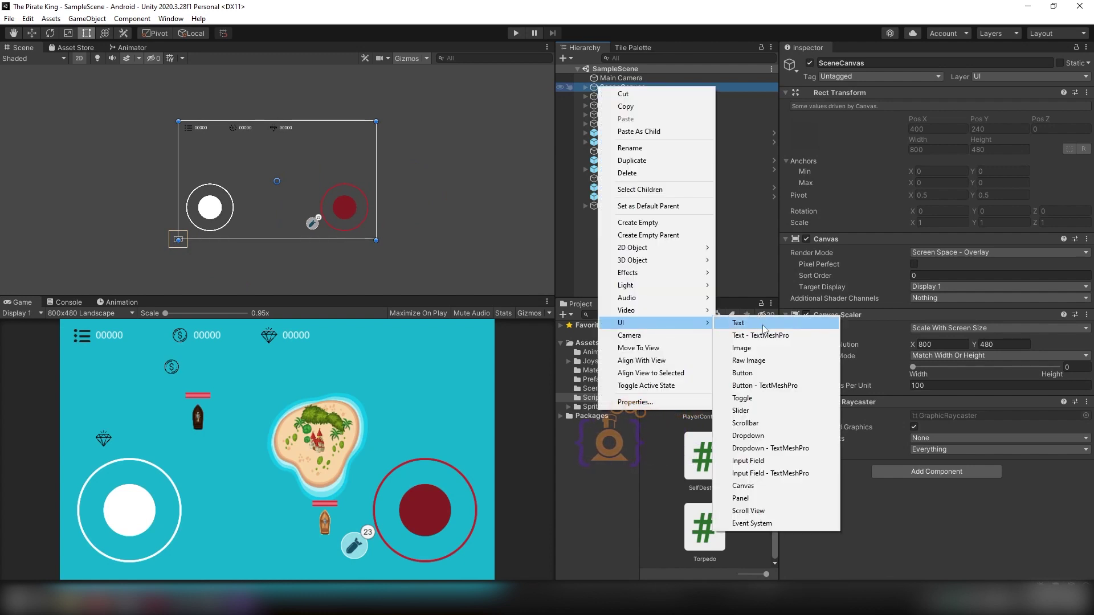
click(757, 499)
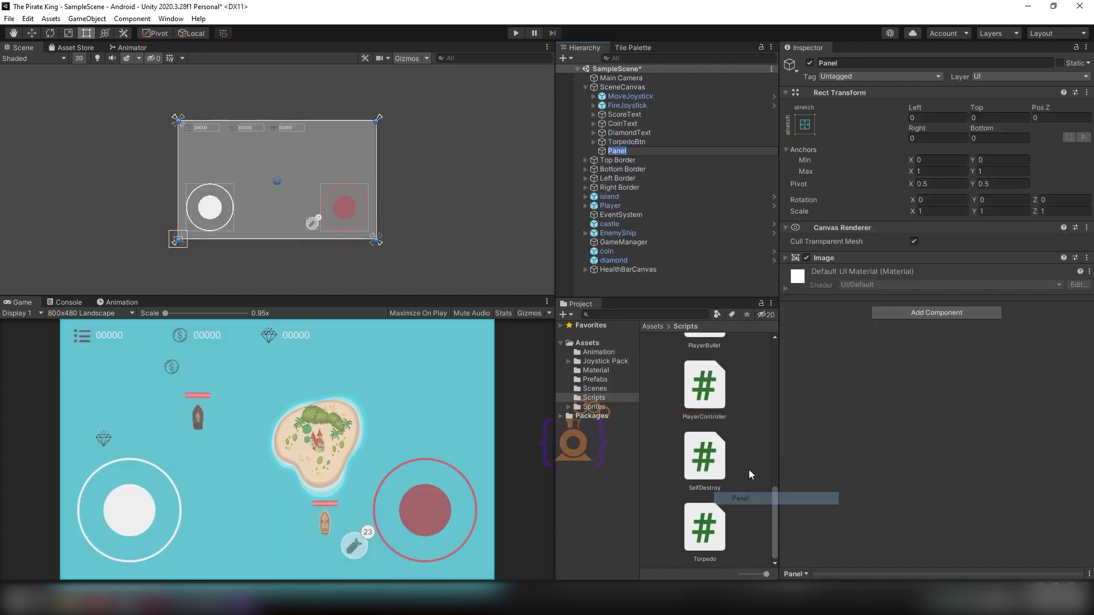
Step: Anchor the panel middle-center with pivot and position, shrink it to a centred box, and view the next screenshot
click(805, 125)
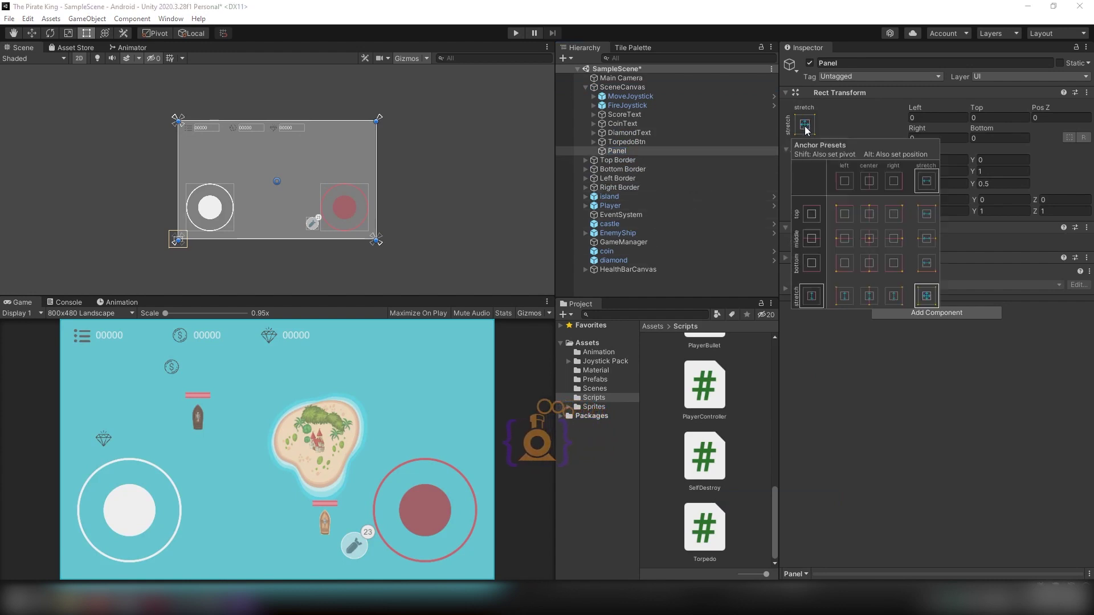
click(806, 127)
click(806, 126)
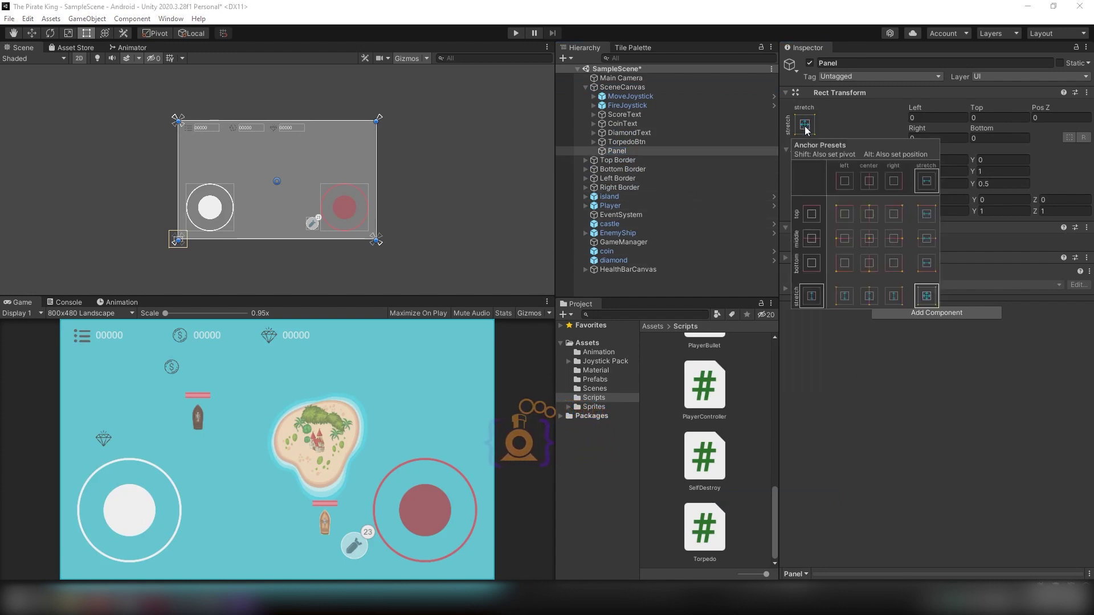
key(shift+alt)
alt+shift+click(871, 244)
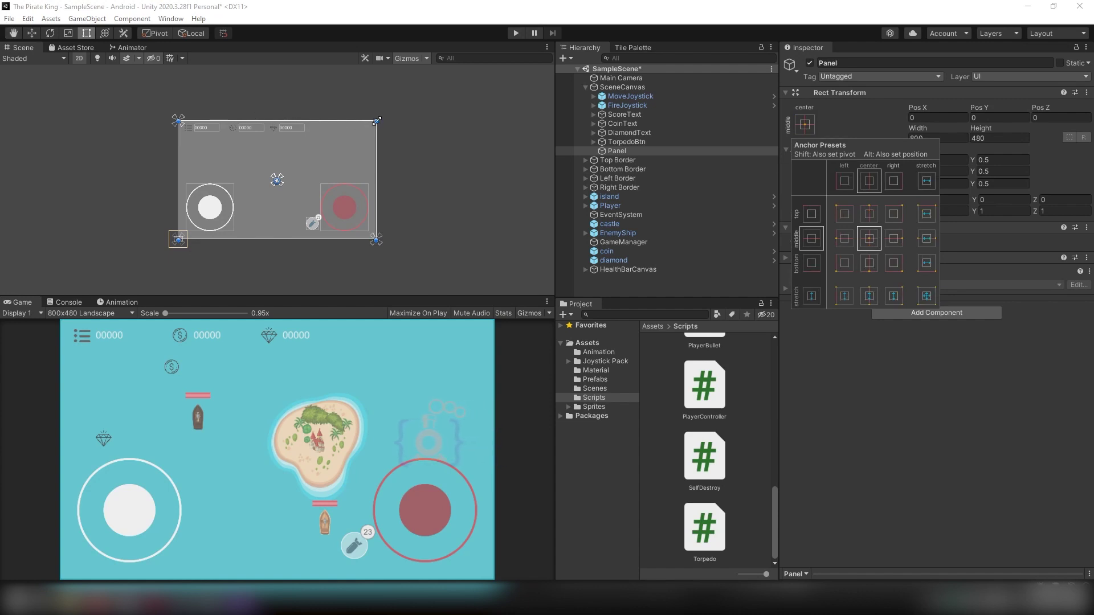
alt+drag(376, 121, 337, 146)
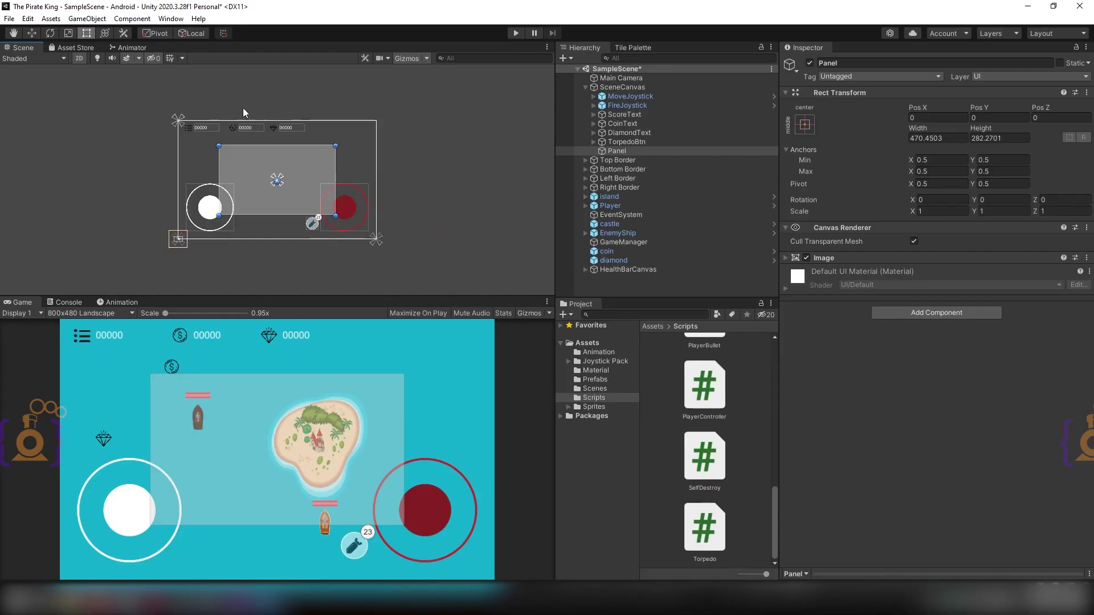
key(Right)
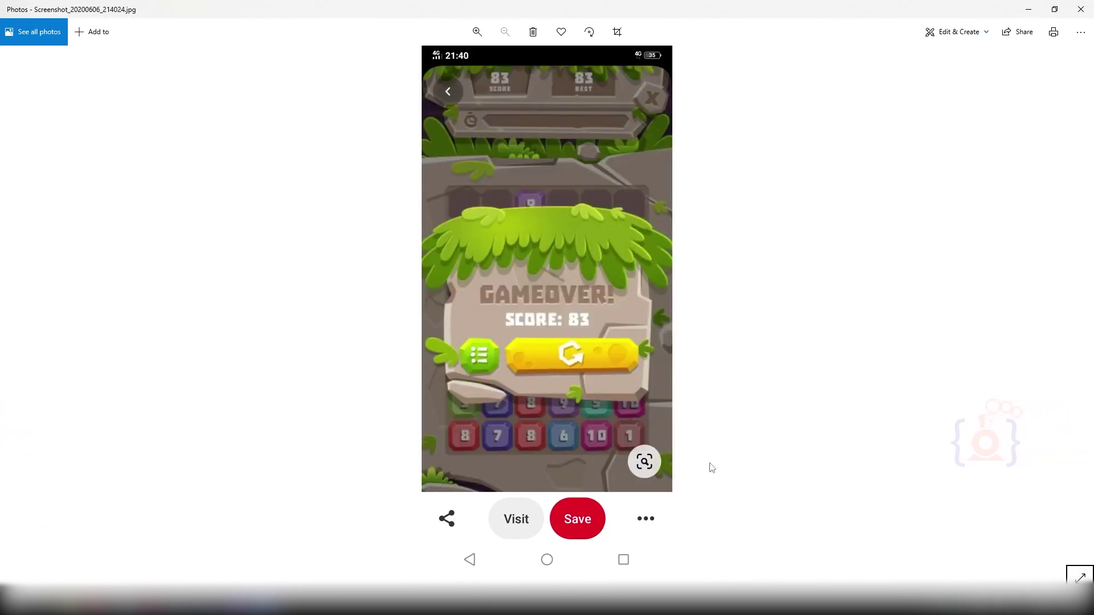
Step: Step to the next example game-over screenshot in Photos
key(Right)
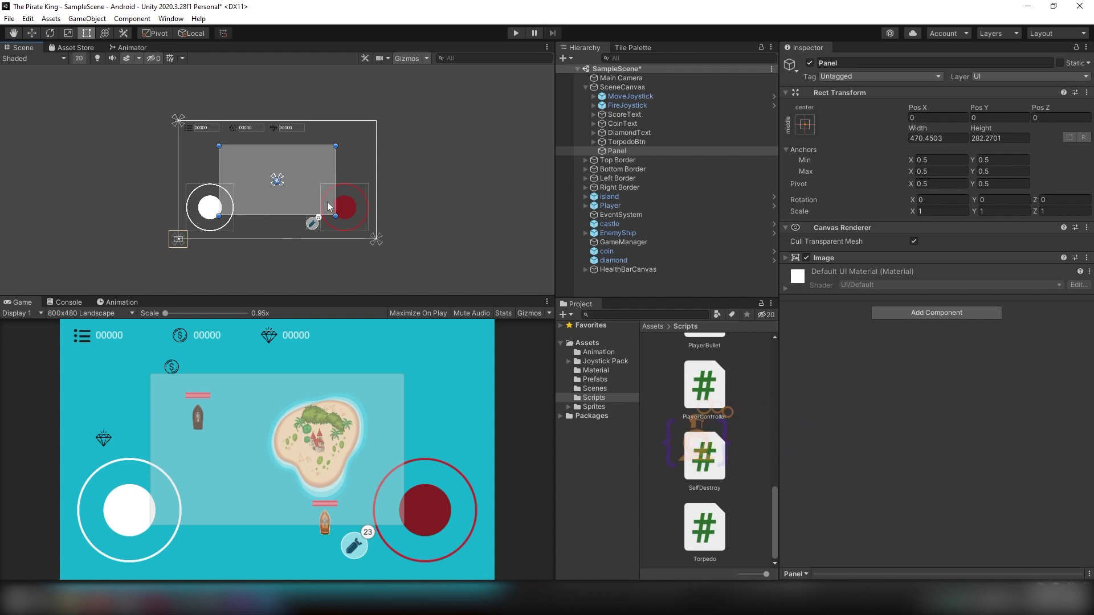
Step: Add a UI Button inside the Panel and anchor it to the panel's bottom-left
right_click(613, 150)
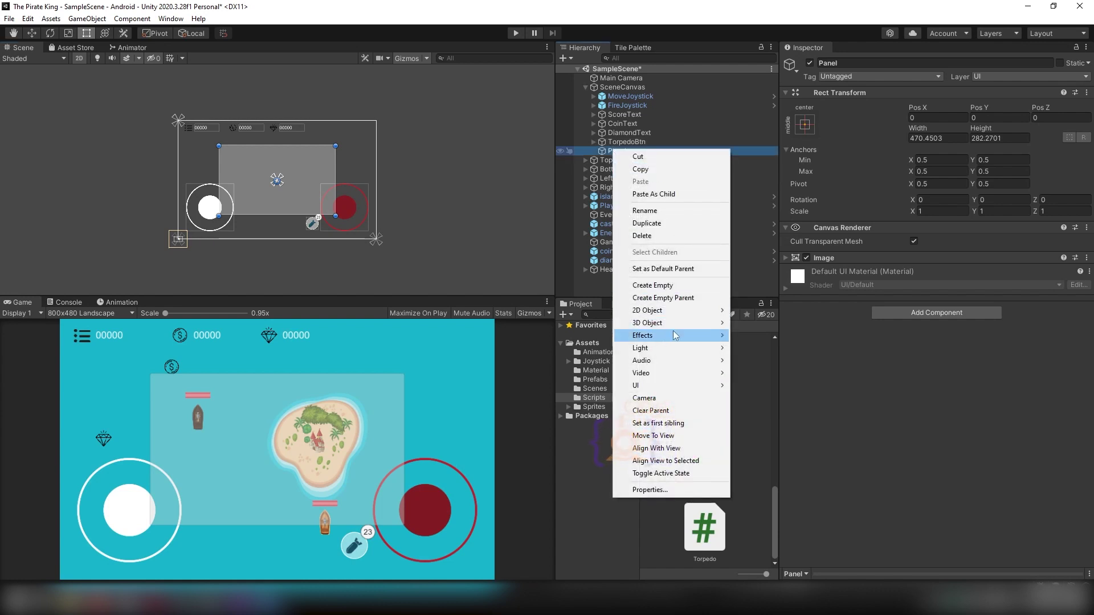
mouse_move(676, 387)
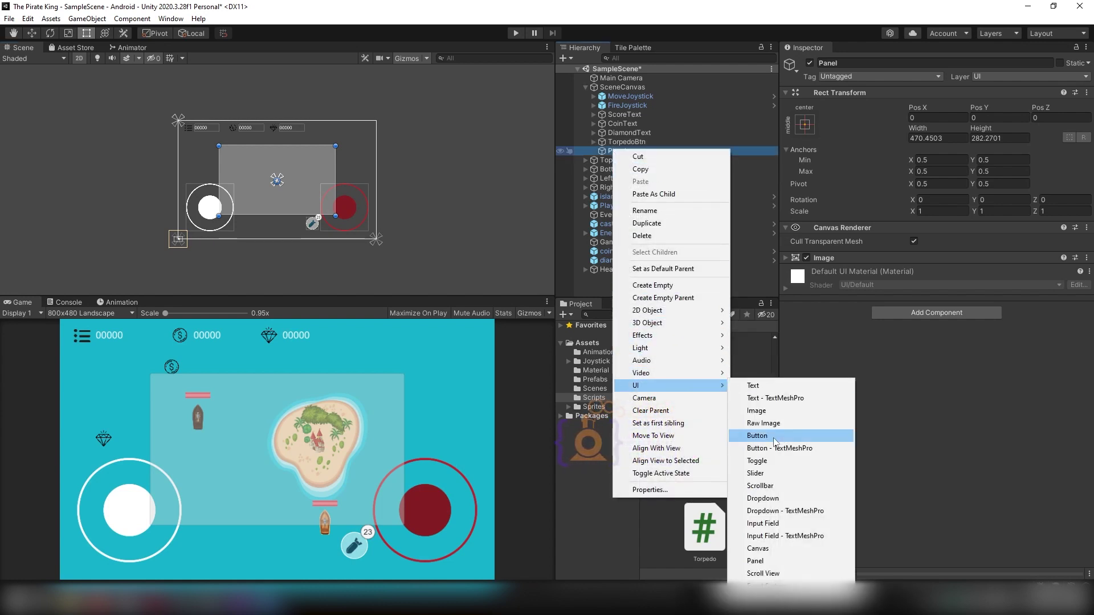
click(757, 435)
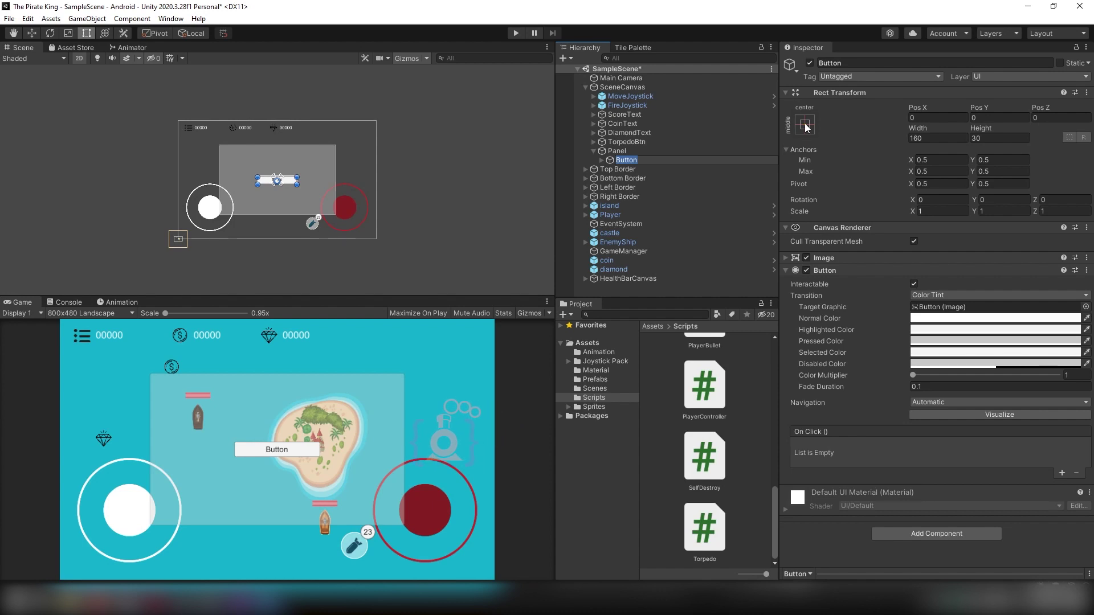
click(804, 124)
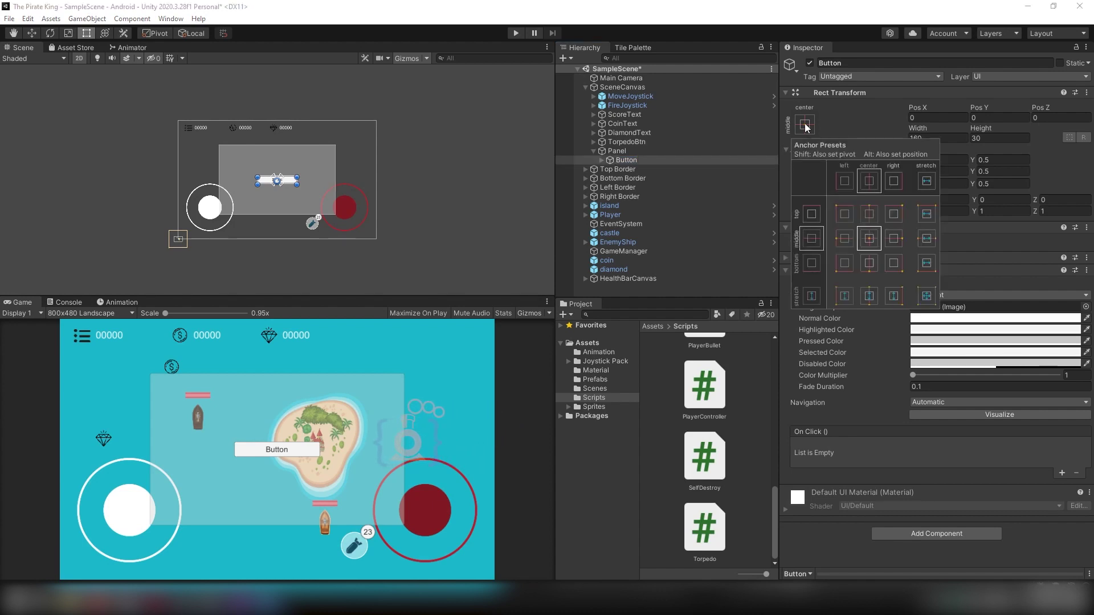
click(815, 268)
click(621, 159)
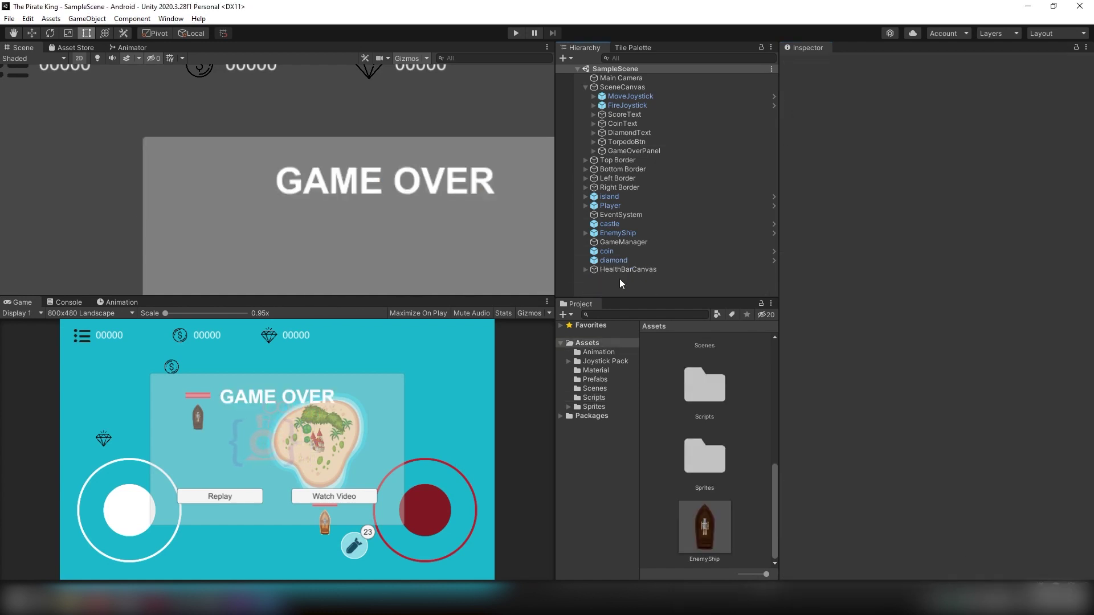
Step: Finish the GAME OVER title text, then select and frame the GameOverPanel
click(620, 132)
click(622, 149)
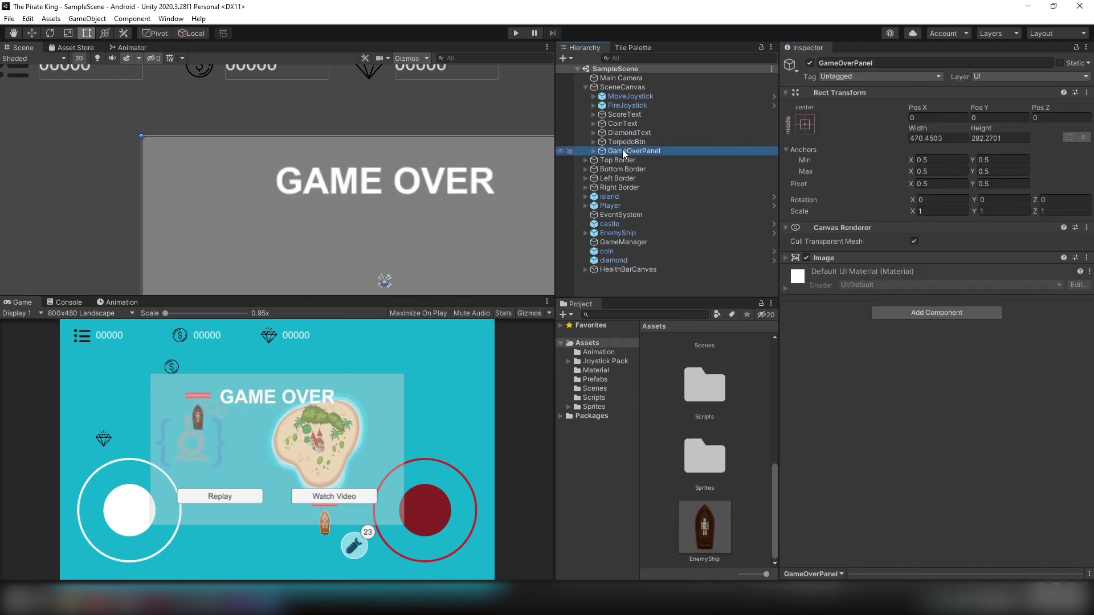
double_click(625, 151)
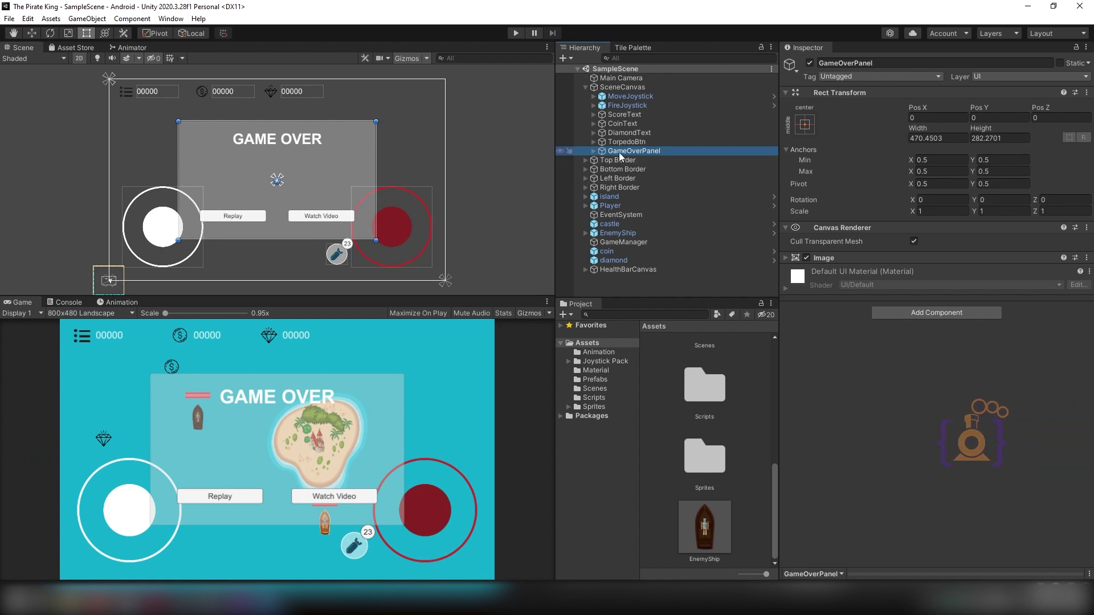
Step: Toggle GameOverPanel's active checkbox off and on twice to test hiding it, then select GameManager
click(810, 64)
click(810, 64)
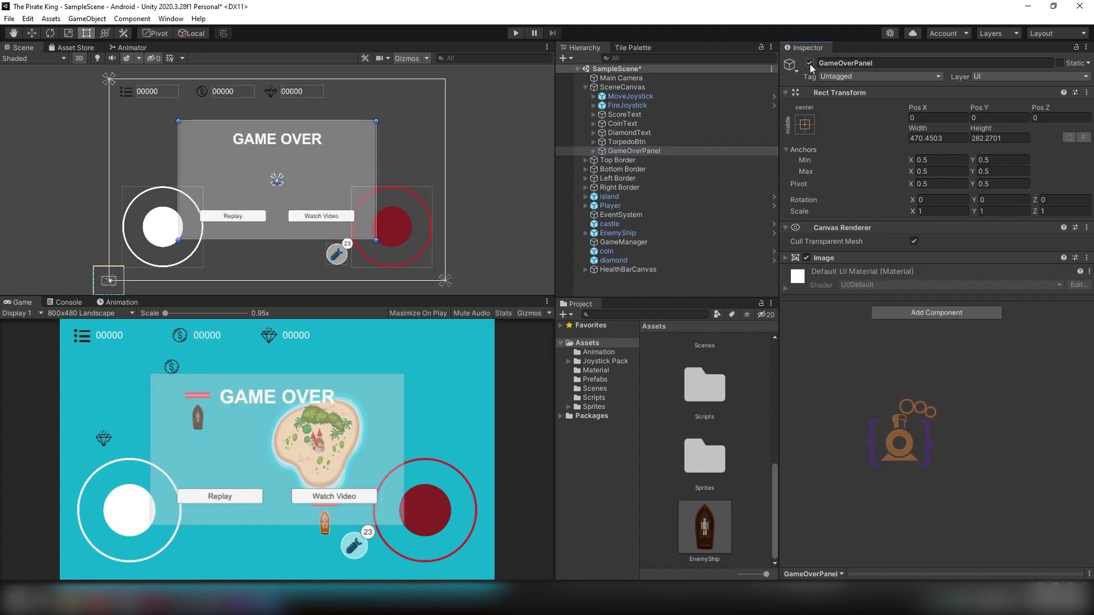
click(809, 63)
click(810, 63)
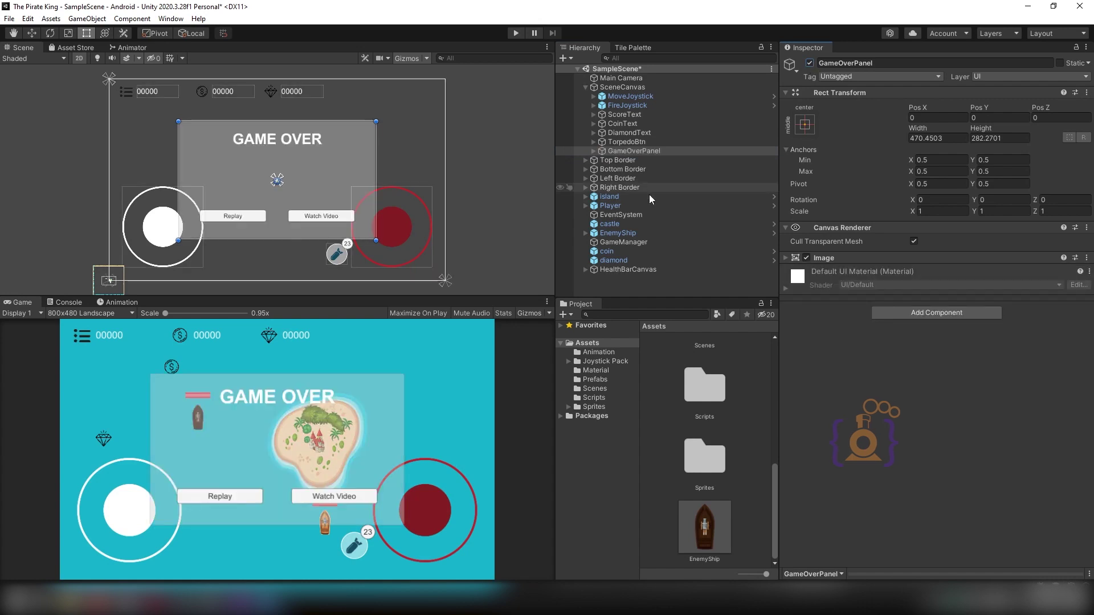
click(628, 242)
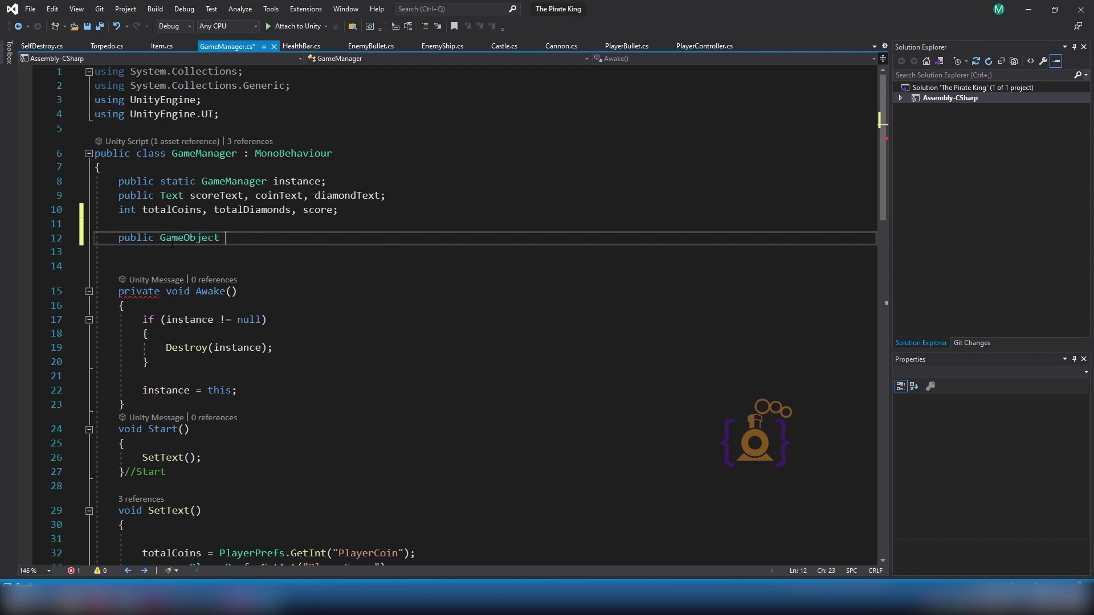
Step: Finish the public GameObject panel field, add a public void GameOver() method marked //GameOver, and save
text(pane)
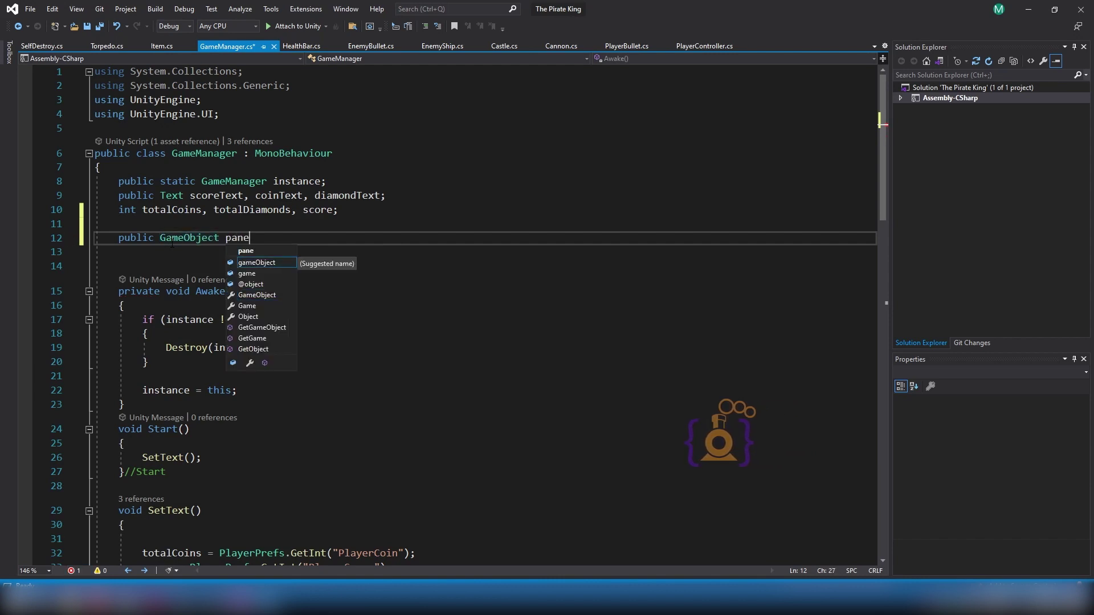
text(l;)
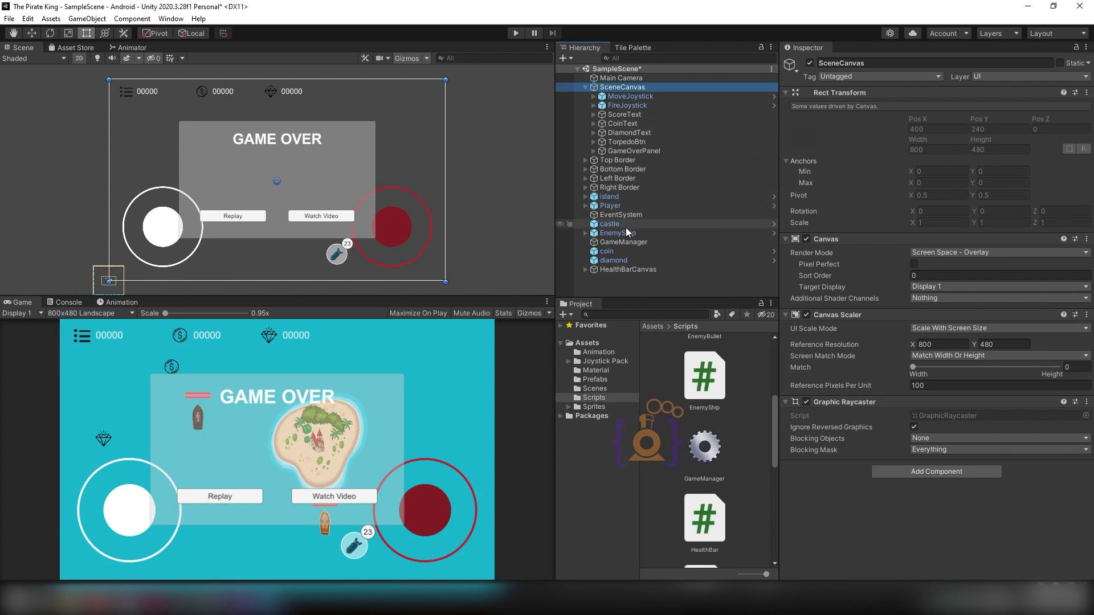
click(624, 242)
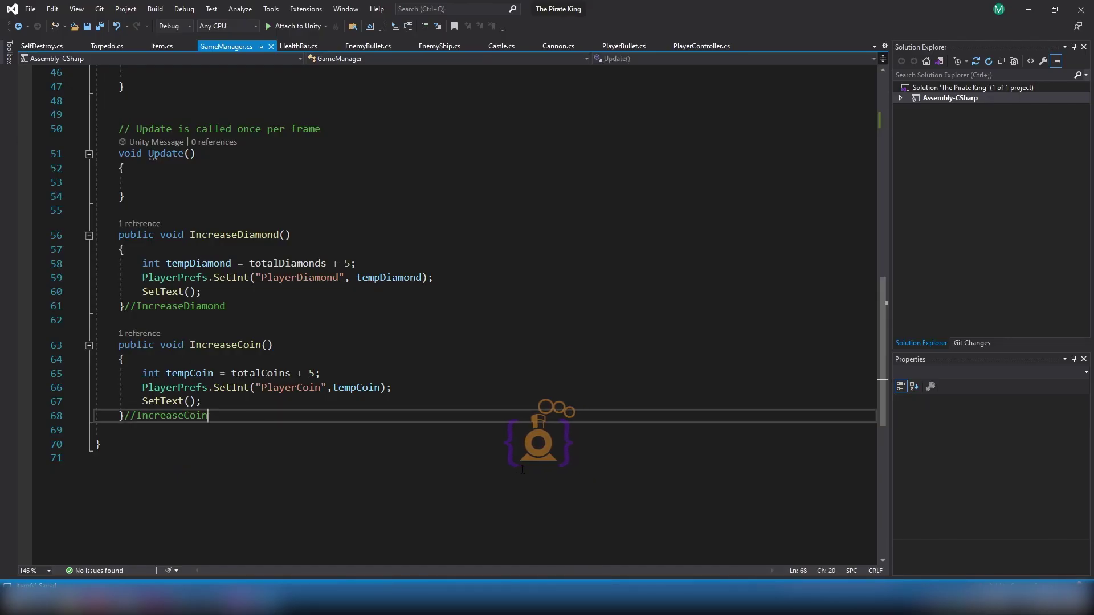
key(Return)
key(Return)
text(public void GameOver()
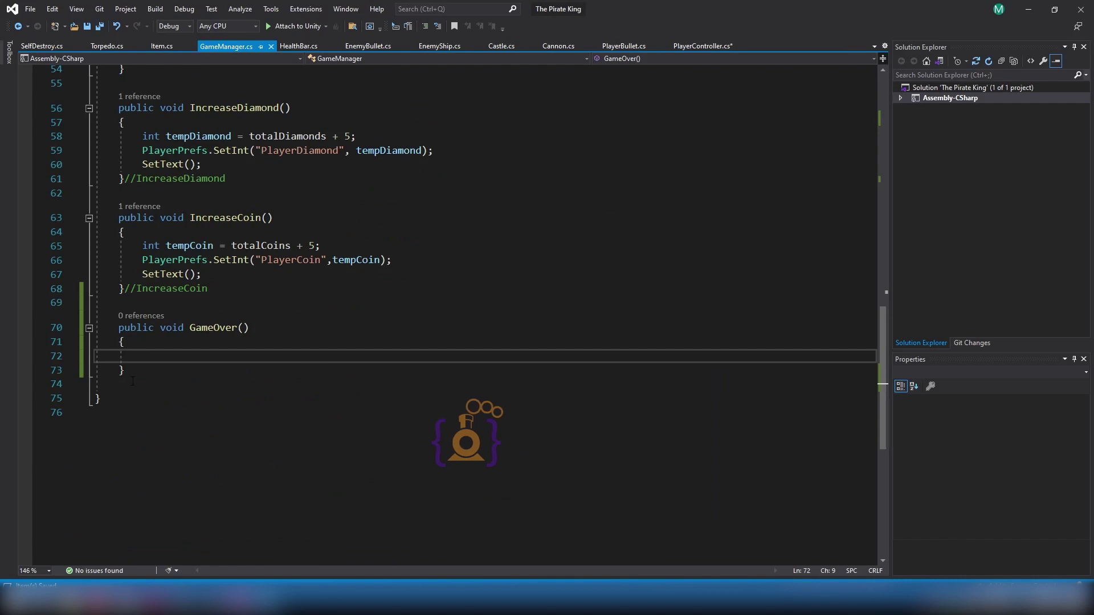
click(137, 371)
text(//)
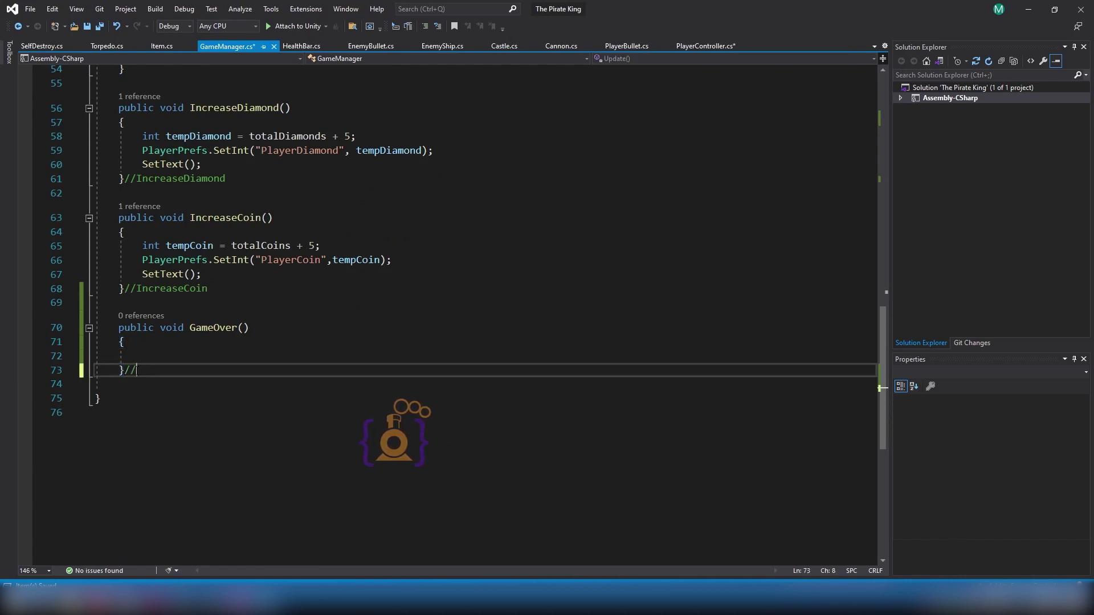
text(GameOver)
key(ctrl+s)
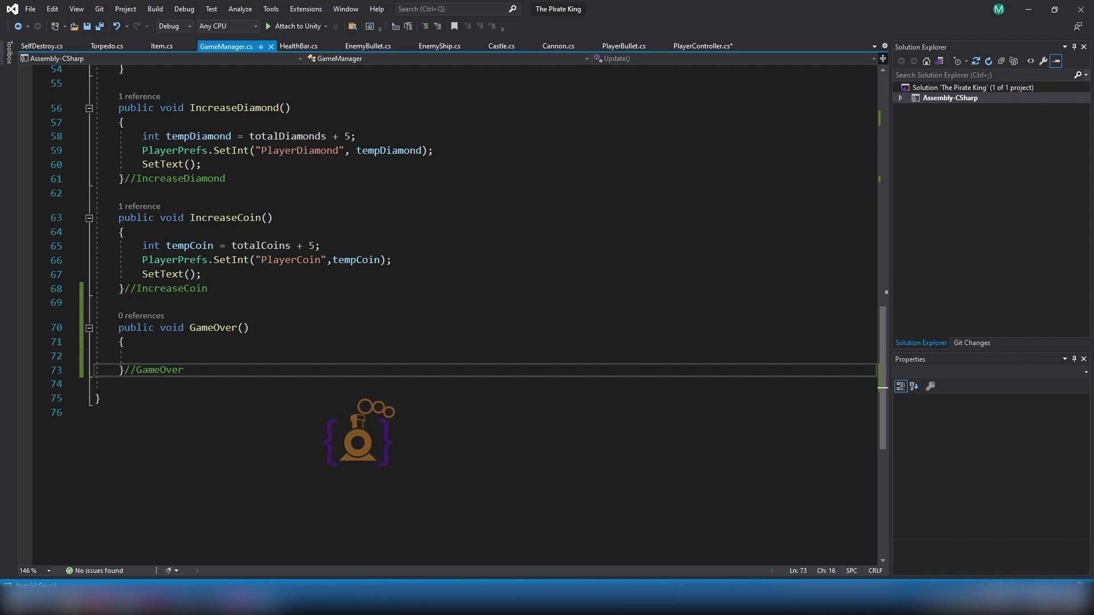
double_click(140, 330)
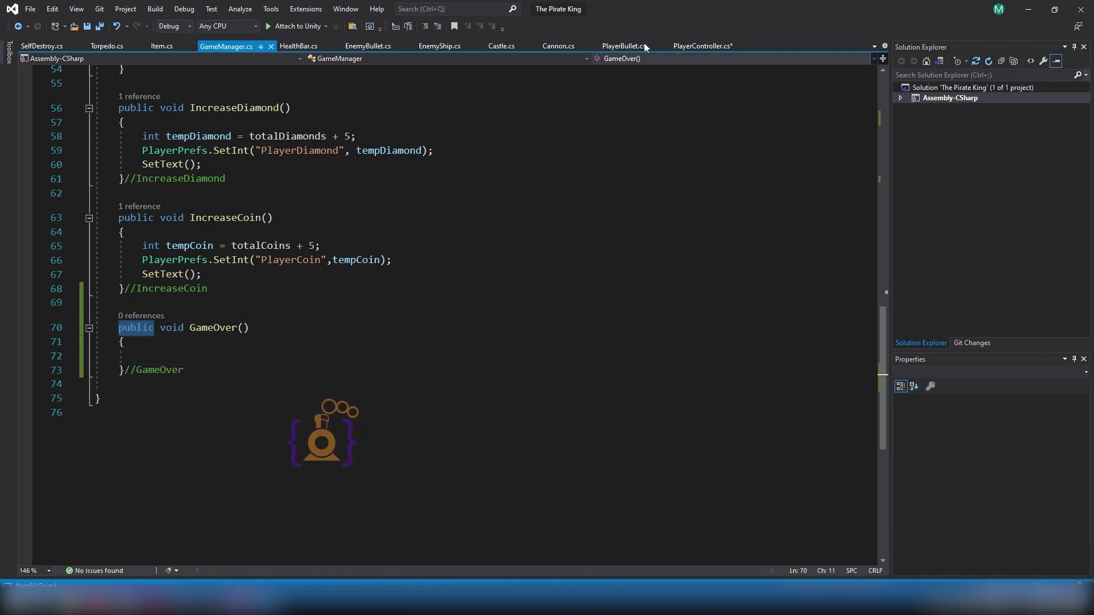
Step: Fill the GameOver method body with panel.gameObject.SetActive(true);
click(685, 47)
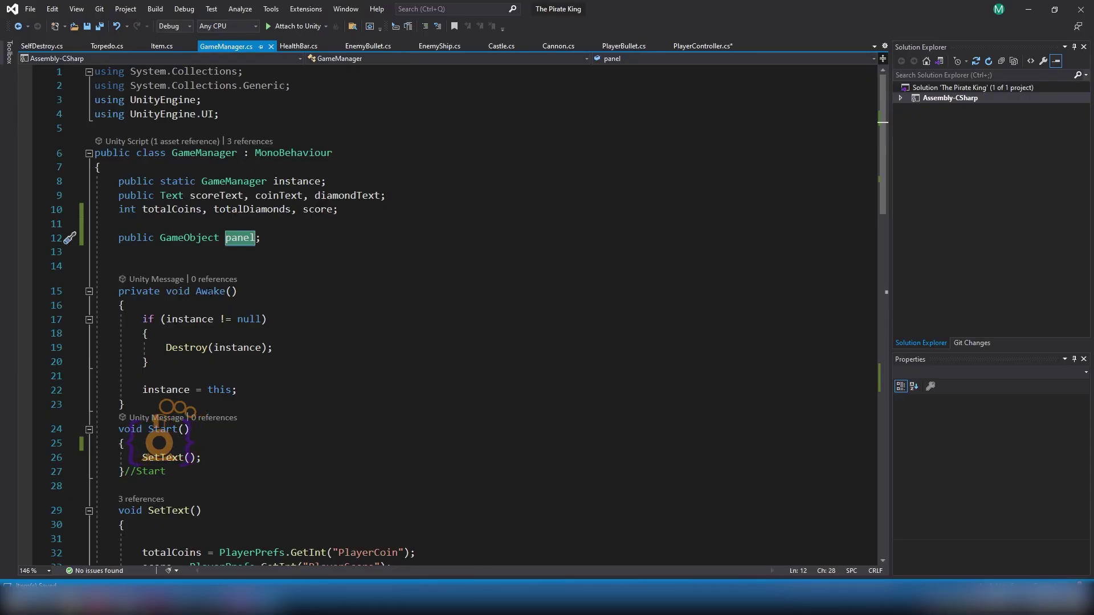
scroll(225, 322, down, 15)
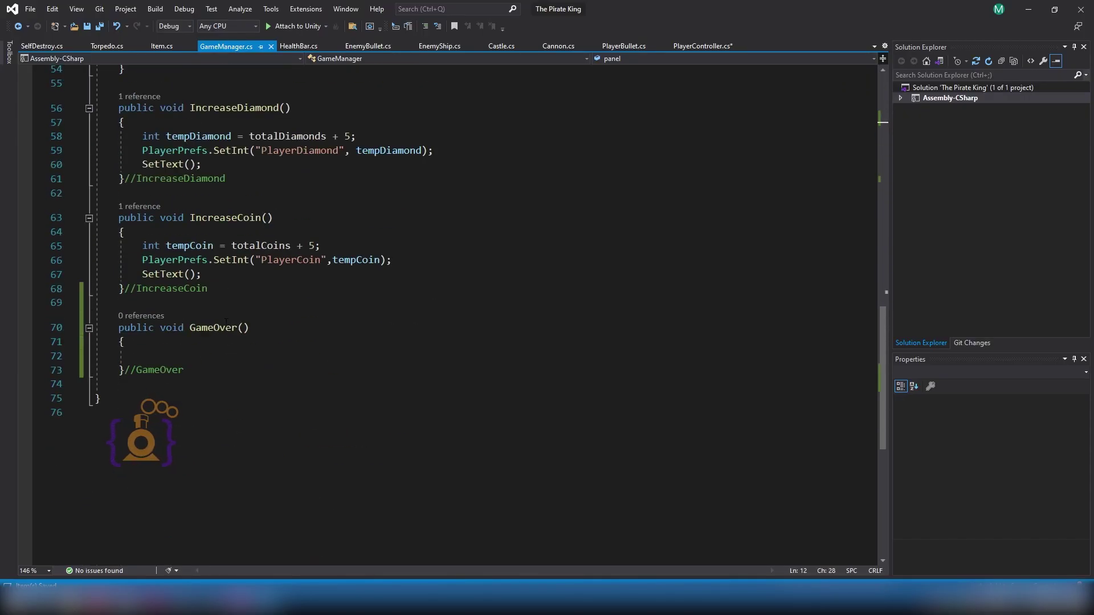
click(365, 356)
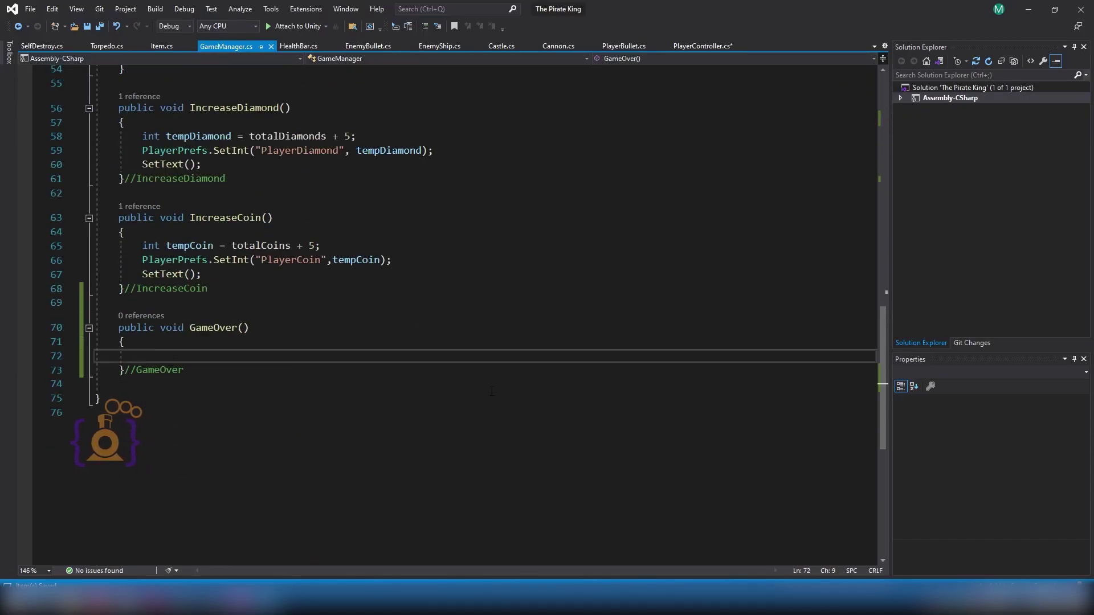
text(panel.ga)
key(Tab)
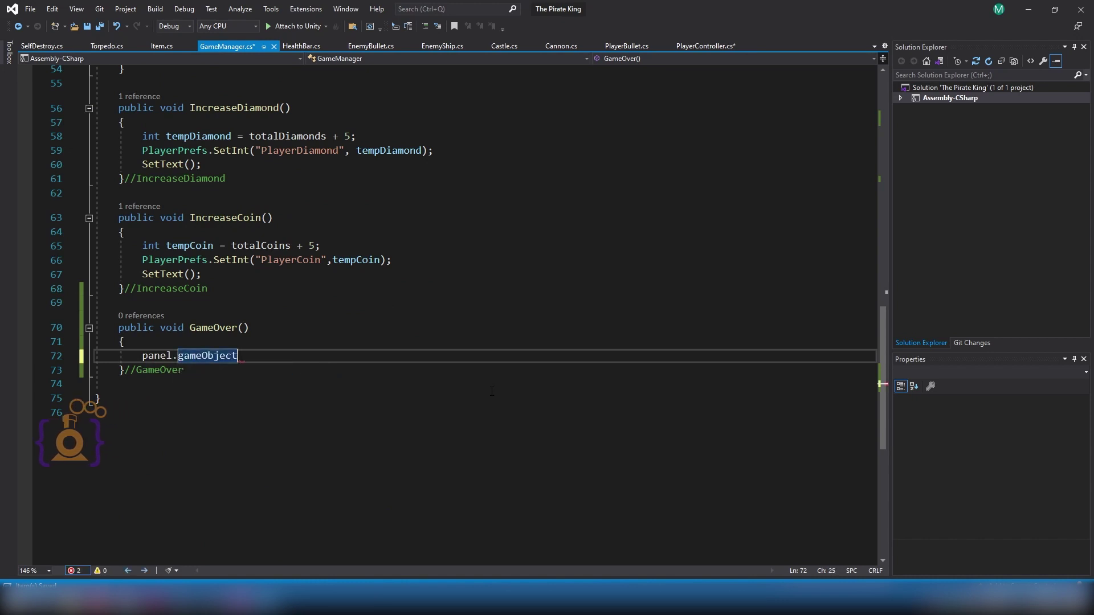
text(.Set)
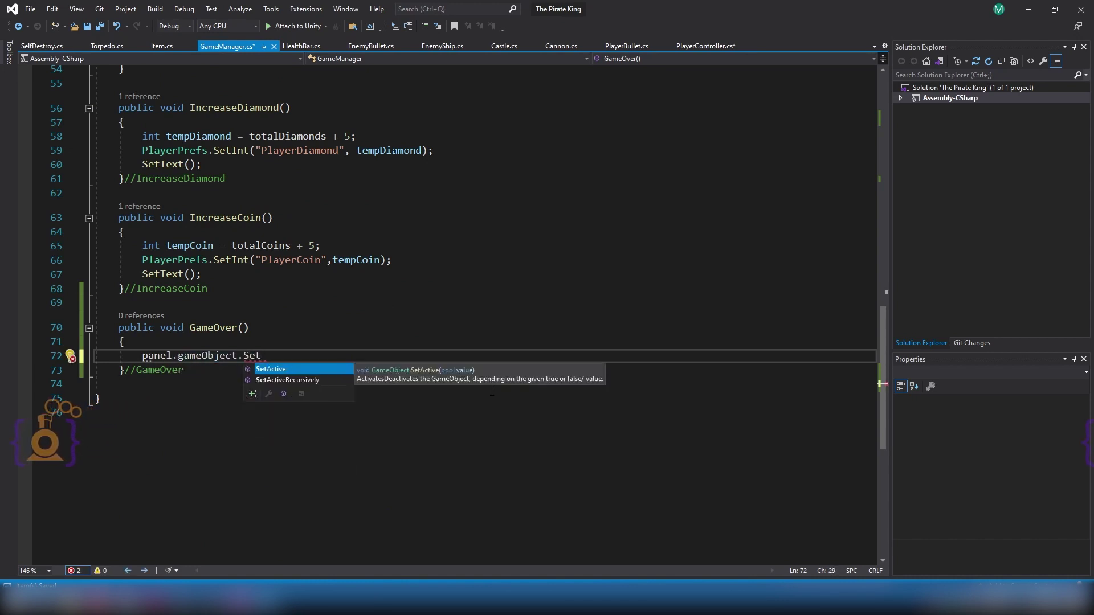
key(Tab)
text((true);)
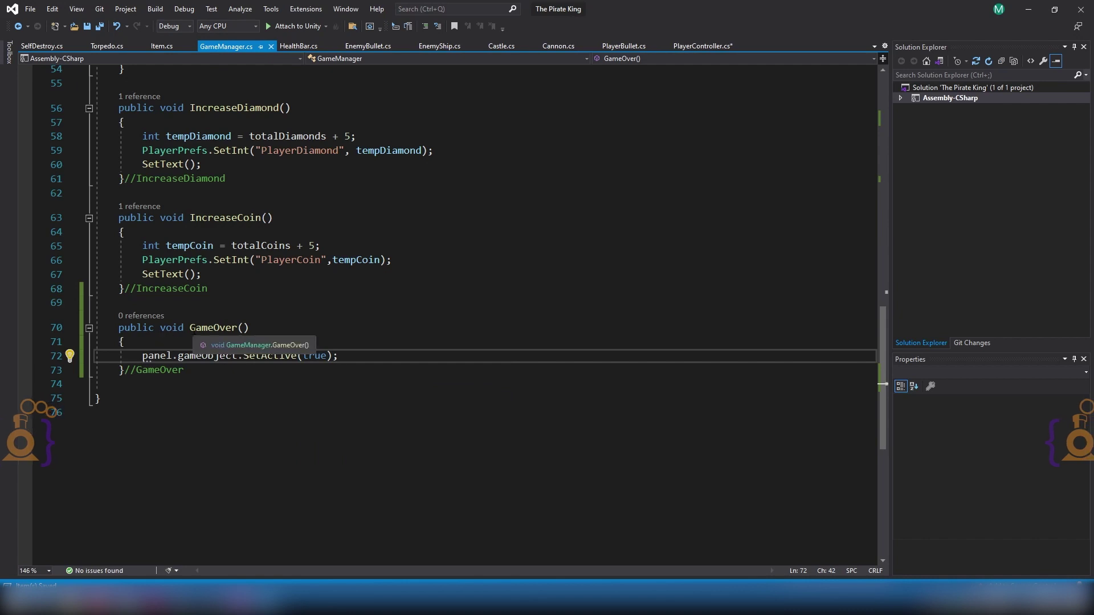
Step: In PlayerController's TakeDamage zero-health branch, add the line 'GameManager.instance.GameOver();'
click(703, 46)
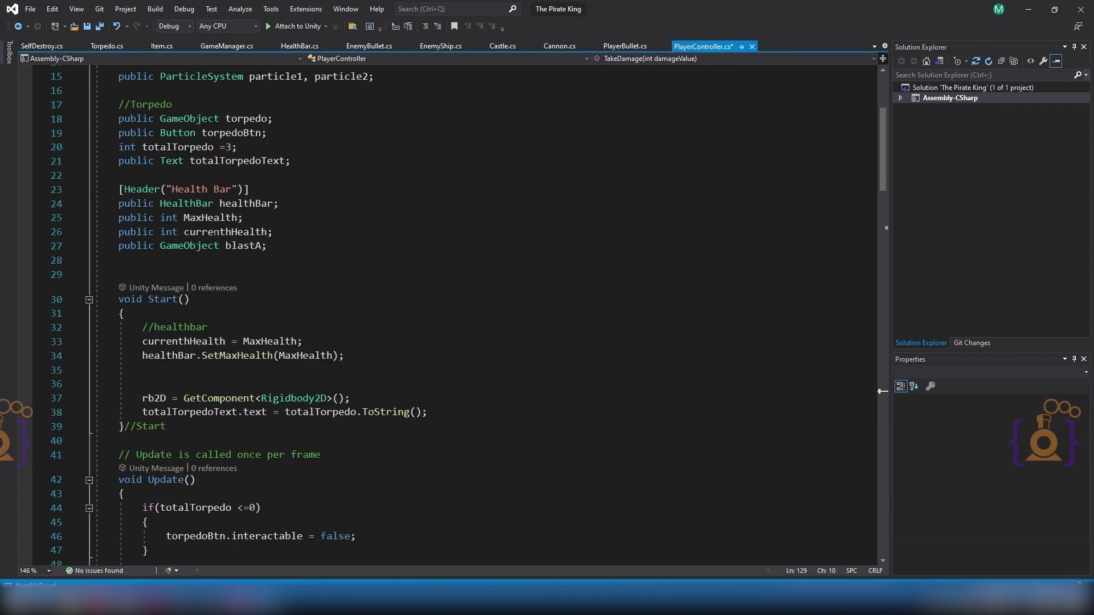
scroll(217, 287, down, 4)
scroll(258, 349, down, 10)
scroll(258, 350, down, 6)
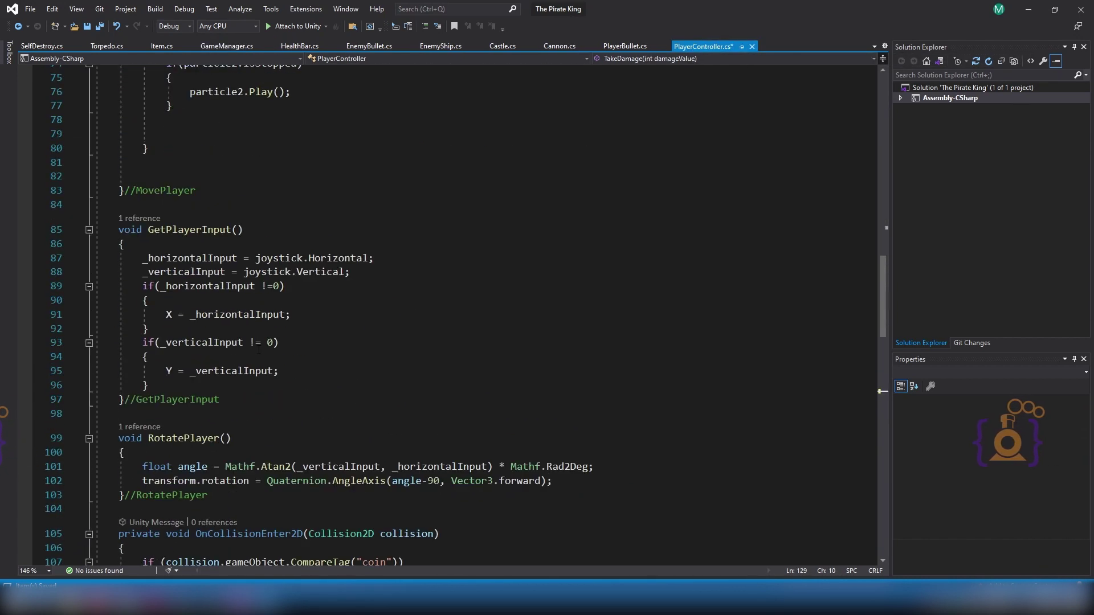
scroll(258, 349, down, 6)
scroll(259, 349, down, 5)
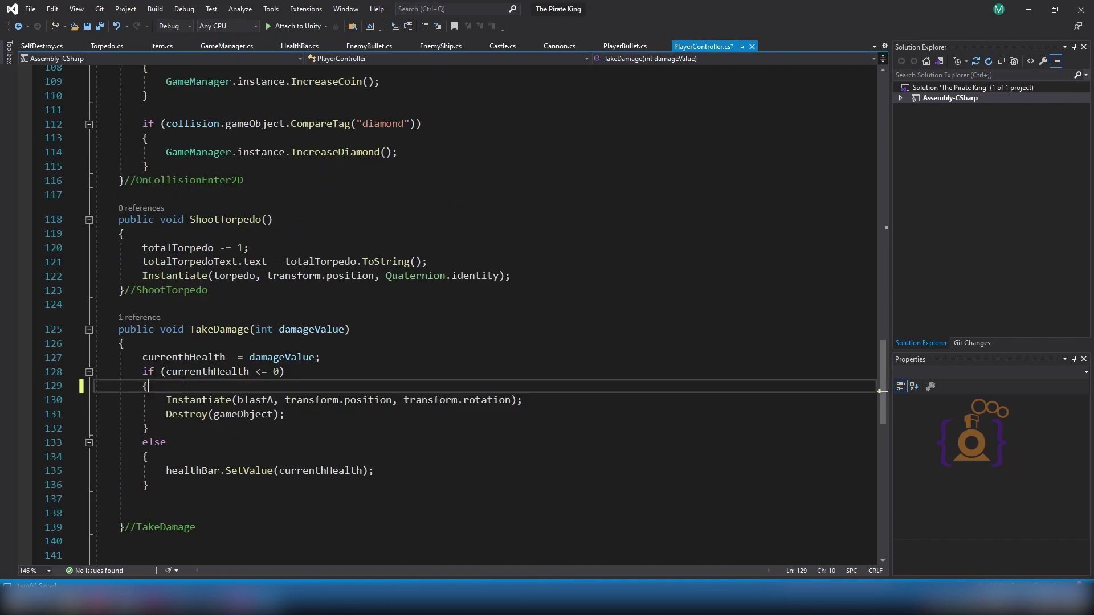
key(Return)
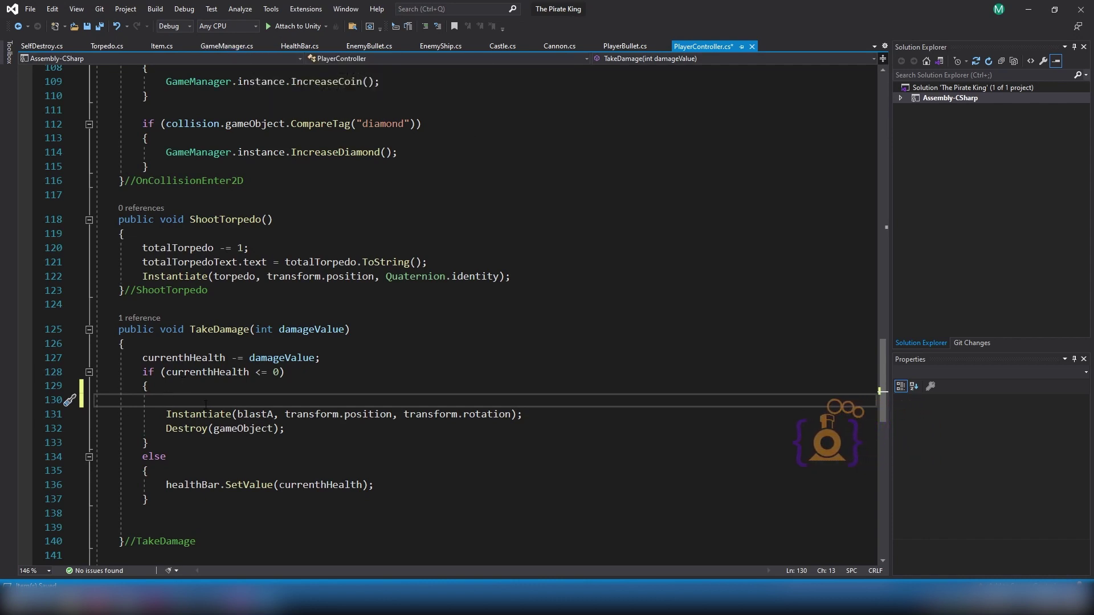
text(GameManager.in)
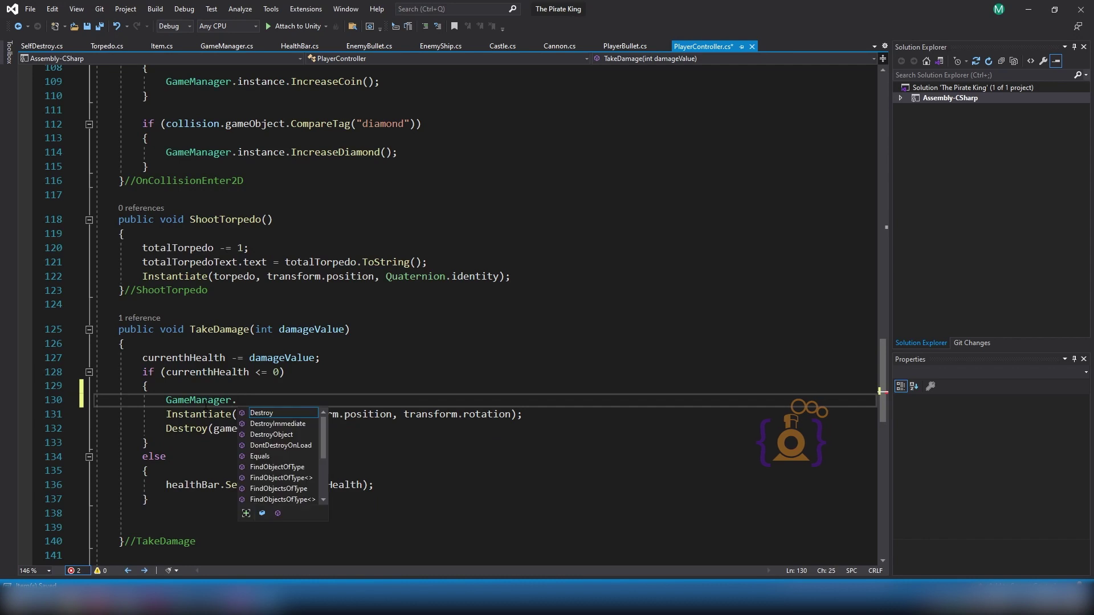
key(Tab)
text(.)
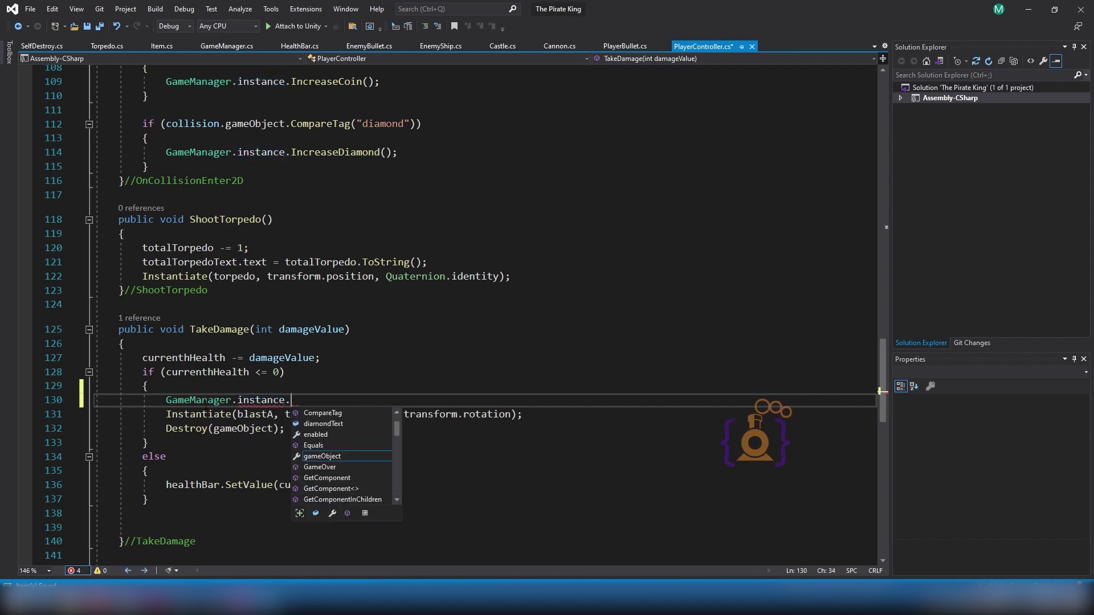
text(Ga)
key(Tab)
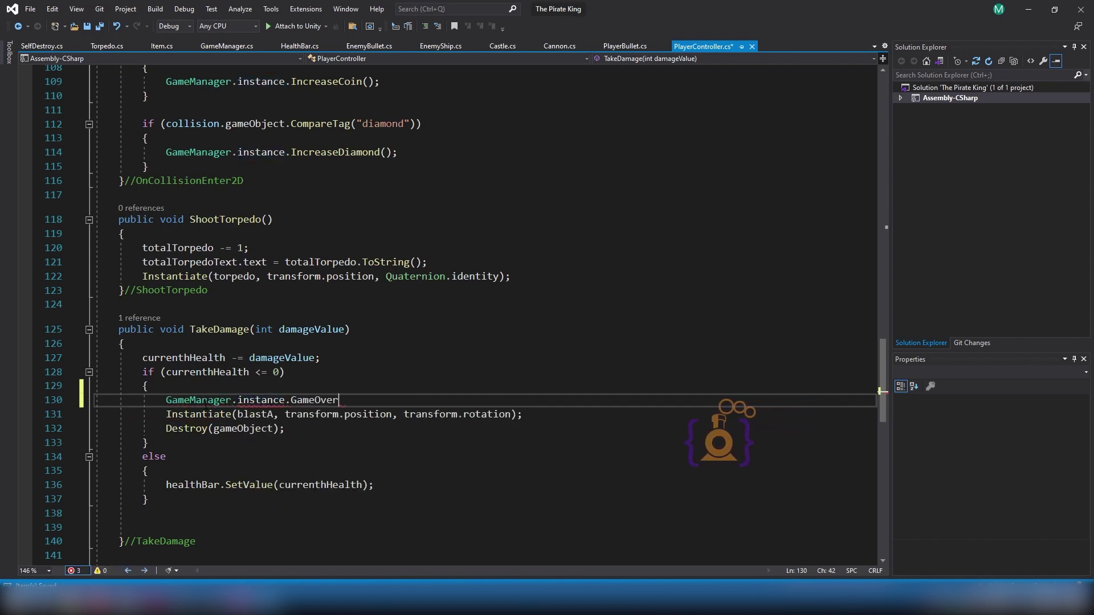
text(())
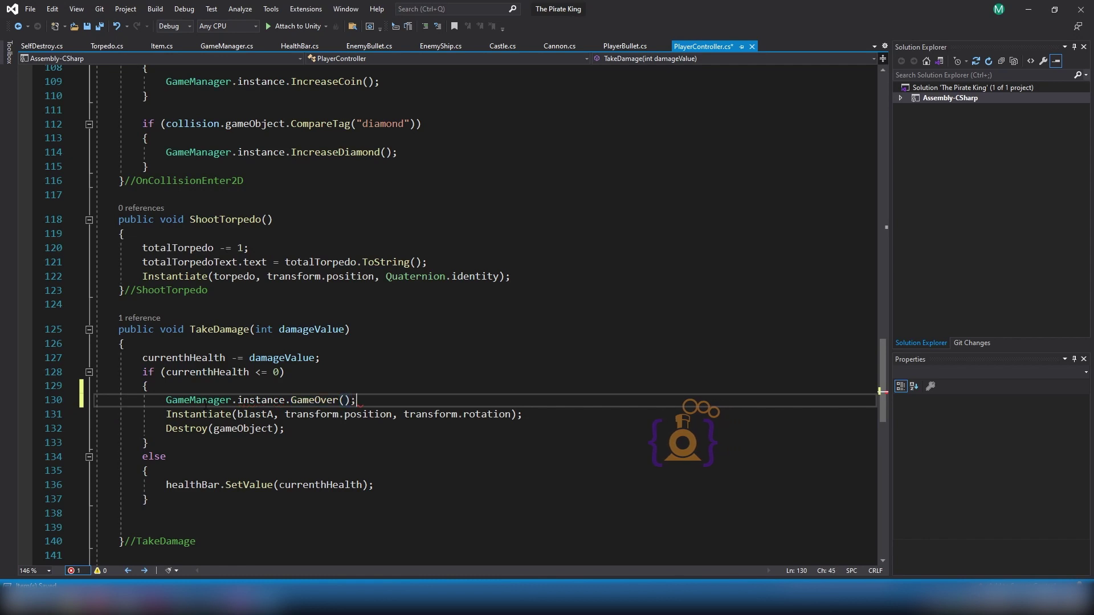
text(;)
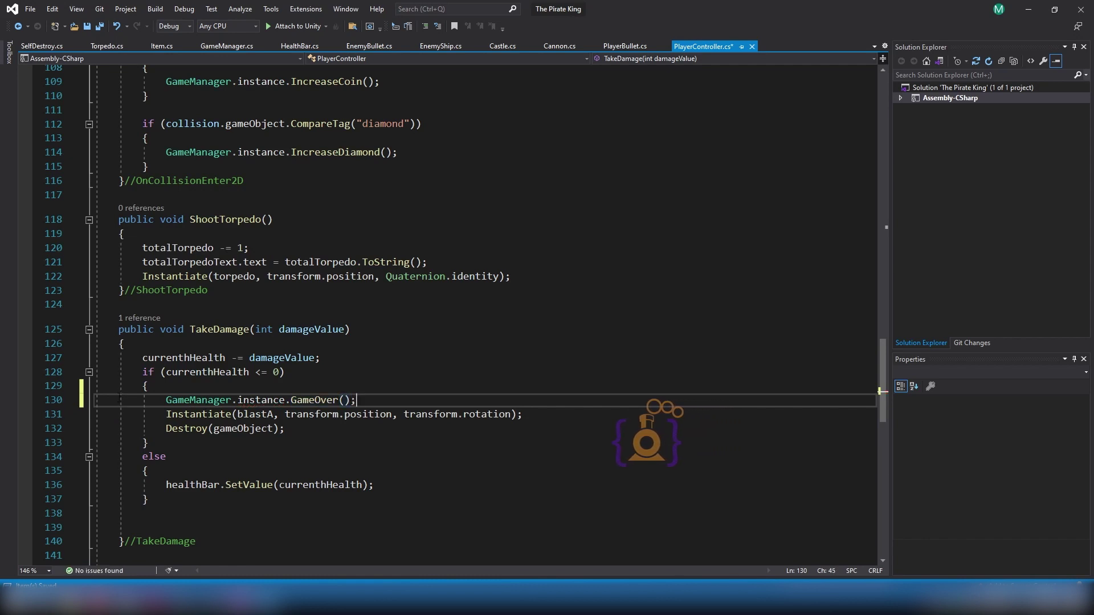
Step: Check the other GameManager references and save PlayerController.cs before returning to Unity
key(Home)
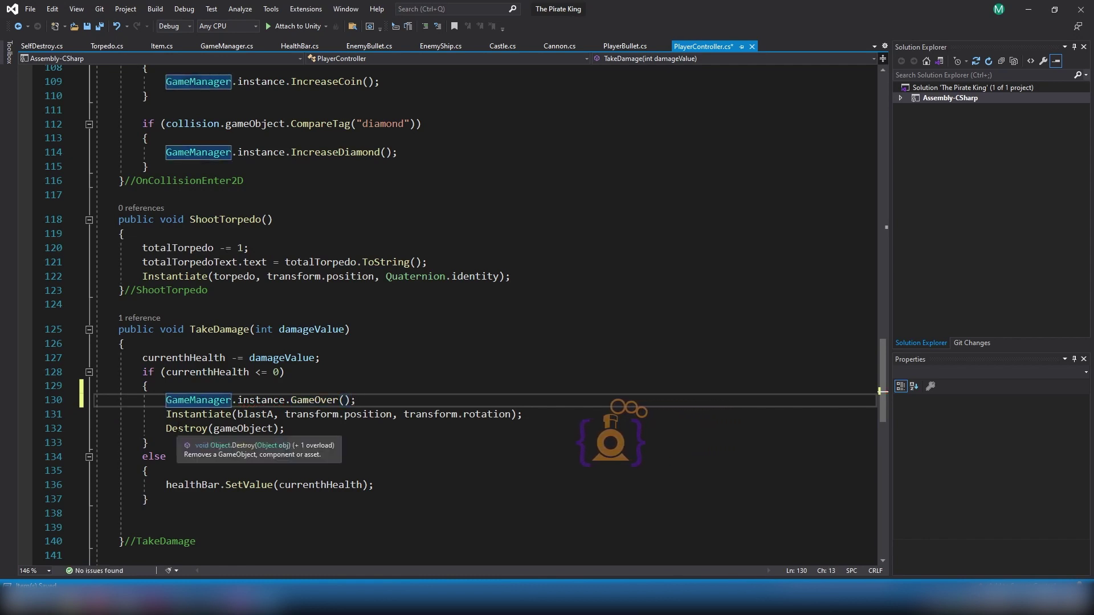
click(301, 434)
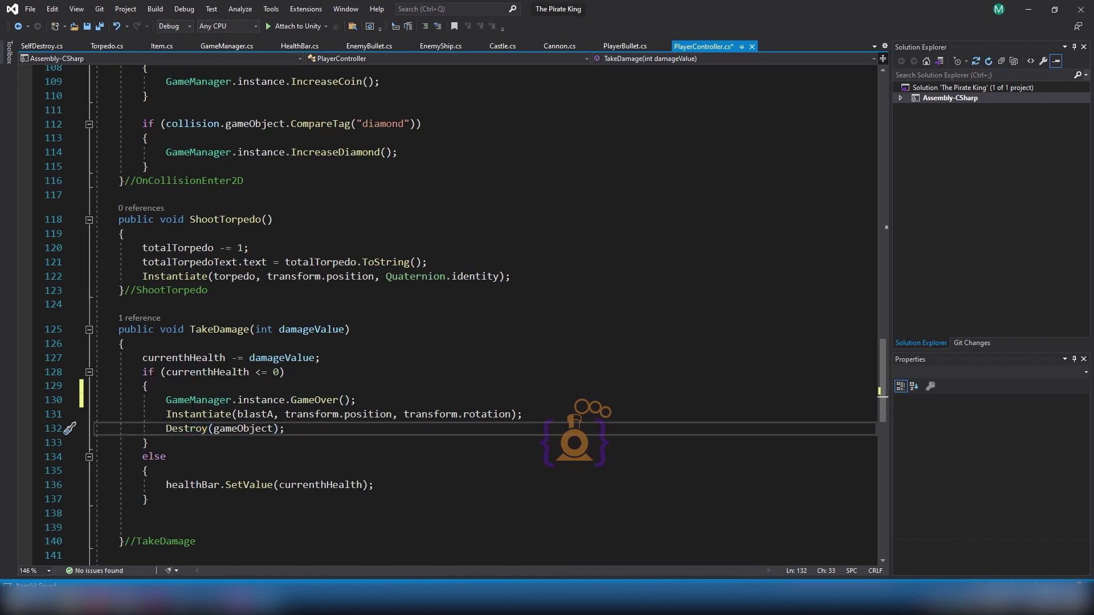
double_click(228, 403)
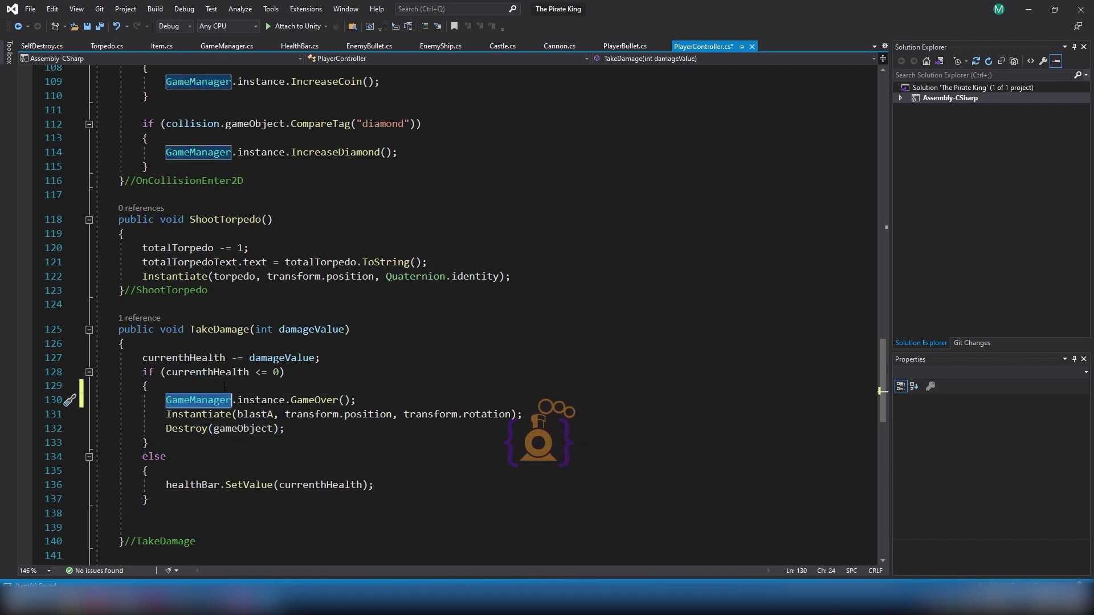
mouse_move(245, 430)
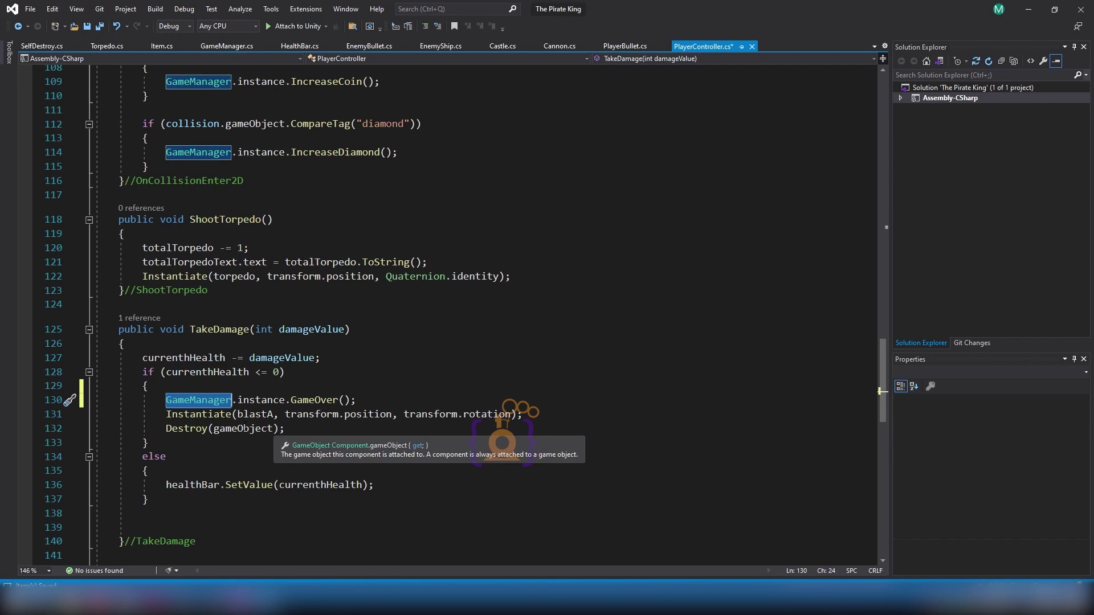
click(249, 428)
click(196, 400)
click(231, 400)
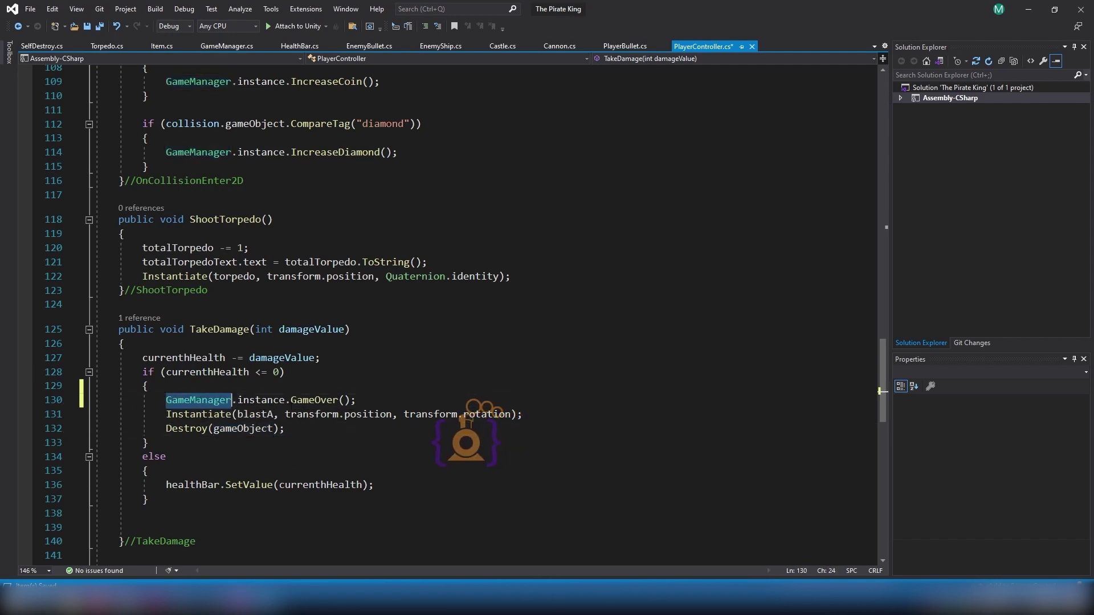
key(ctrl+s)
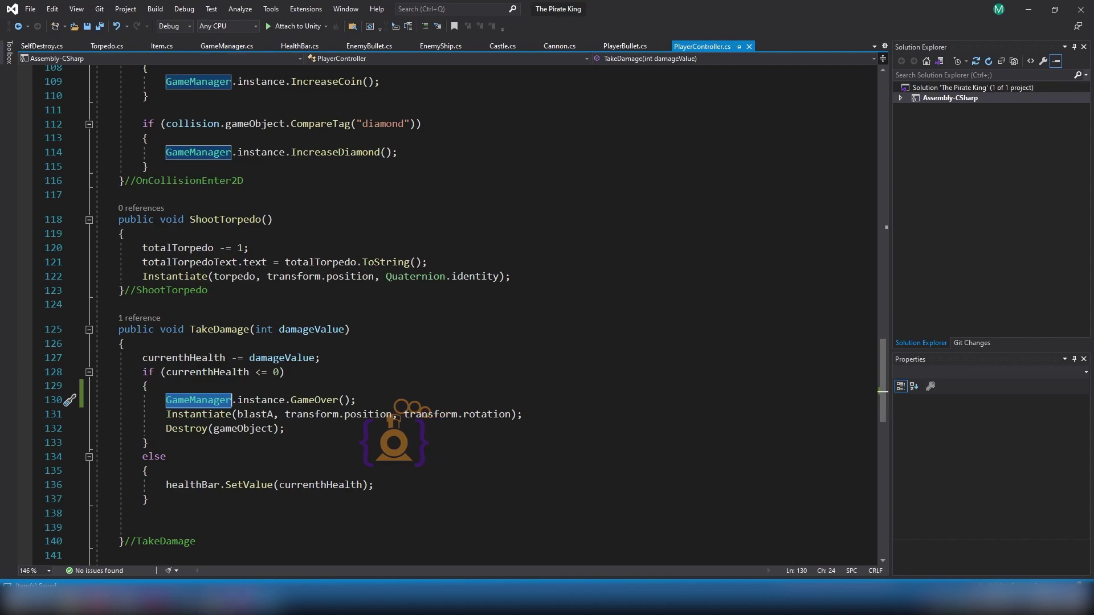
click(212, 607)
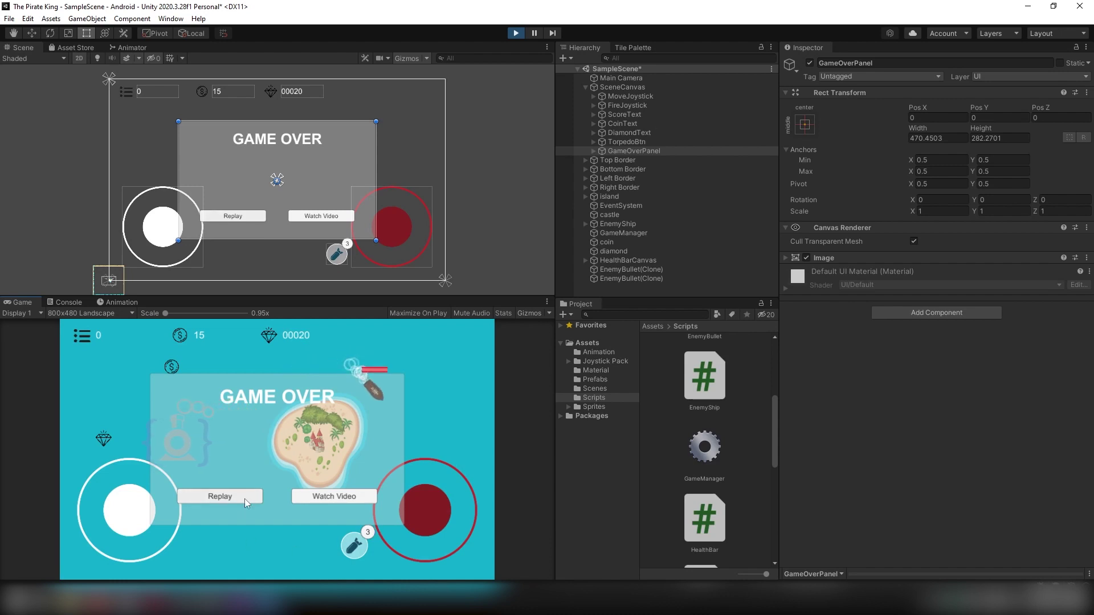
Step: On the Game Over panel, try Watch Video, then use Replay to restart the game
click(335, 497)
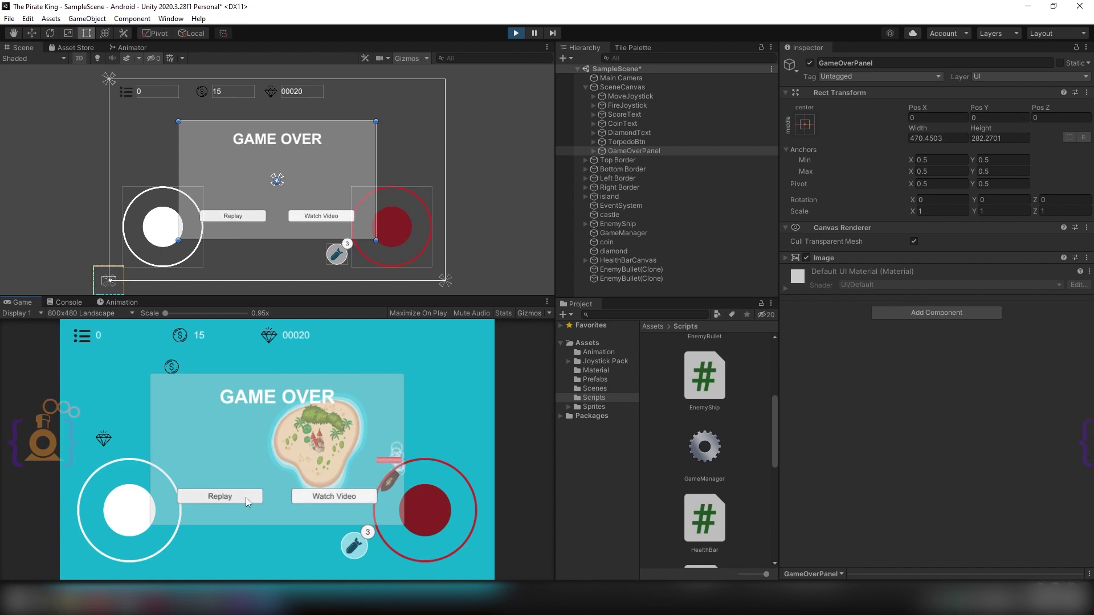
click(245, 498)
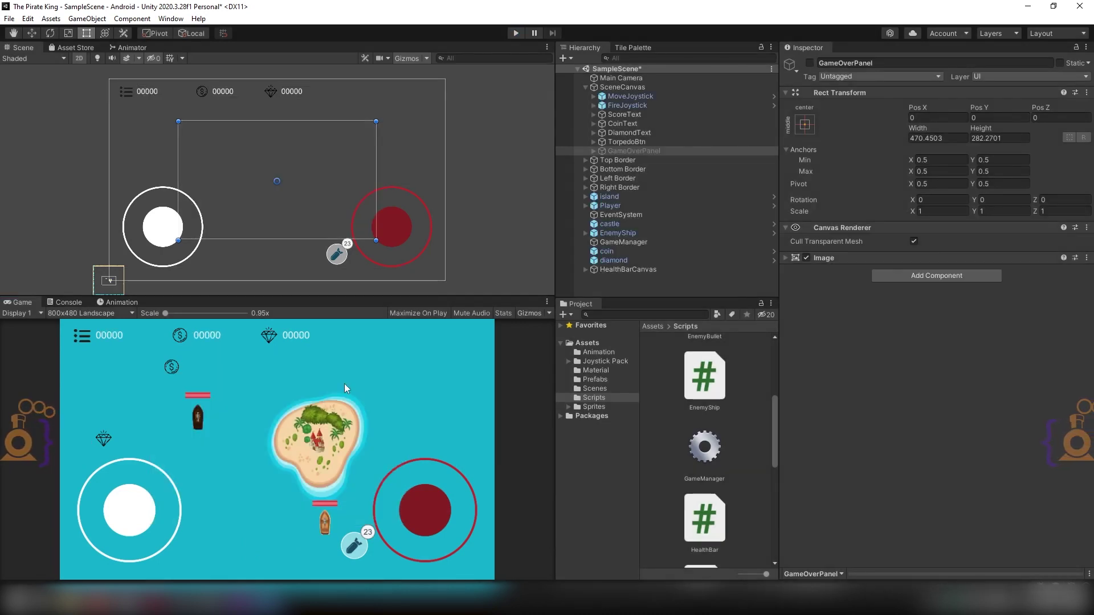